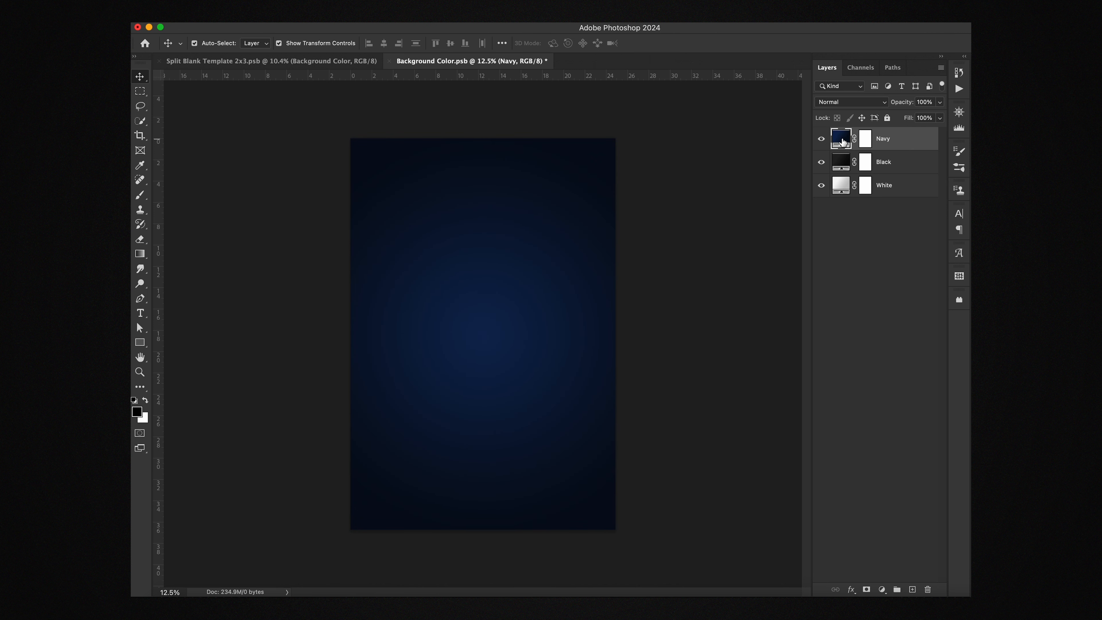
Step: Inspect the Navy gradient fill's left and right colour stops without changing them
double_click(841, 139)
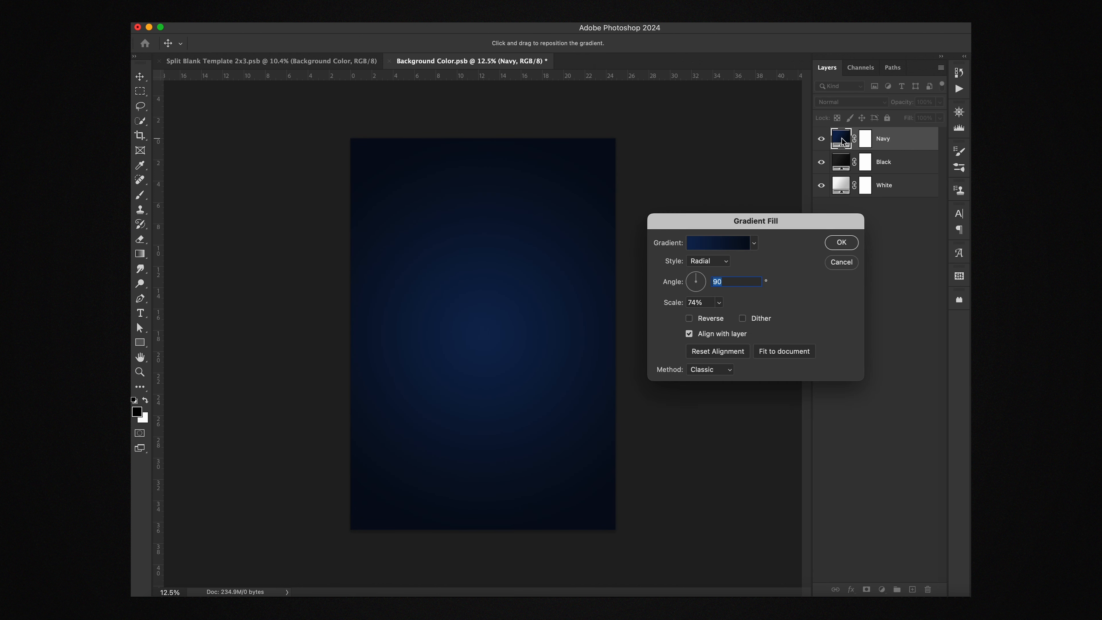
click(715, 247)
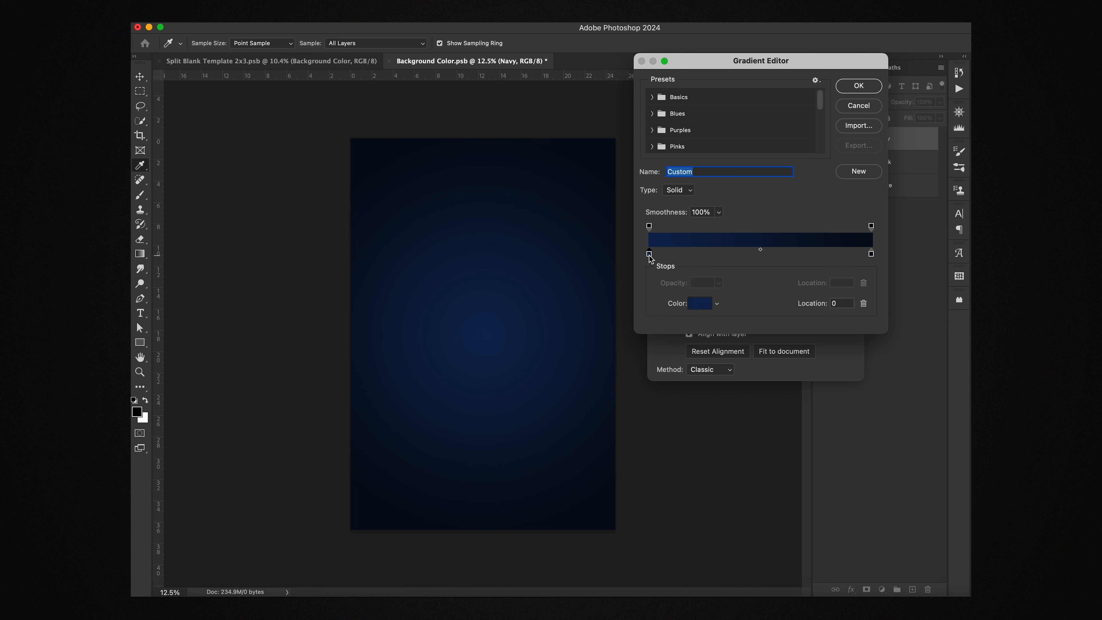
double_click(649, 255)
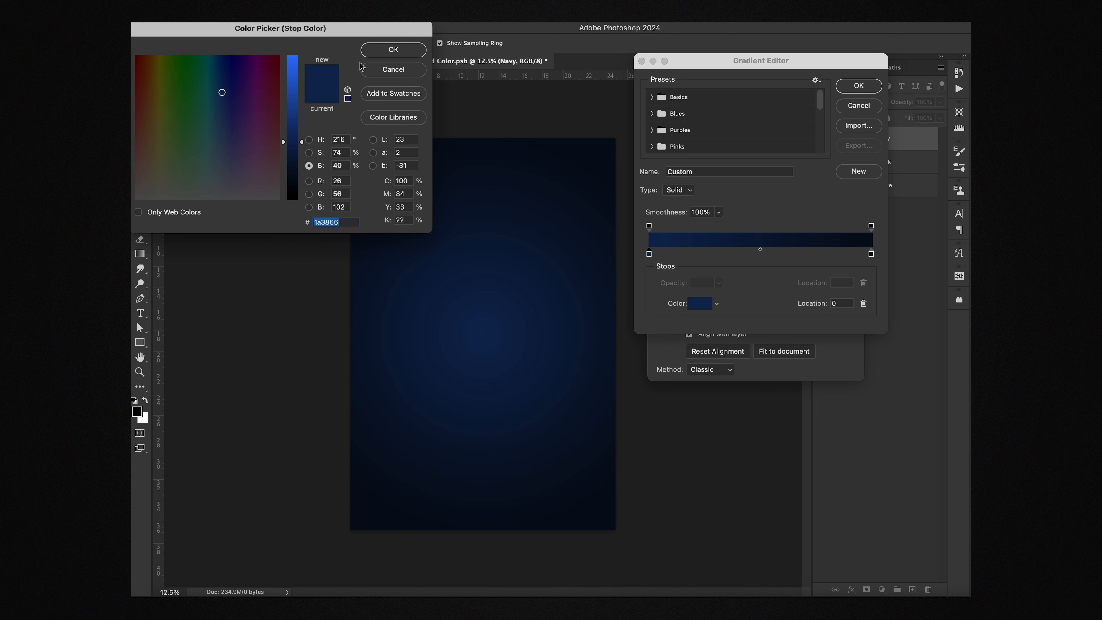
click(392, 53)
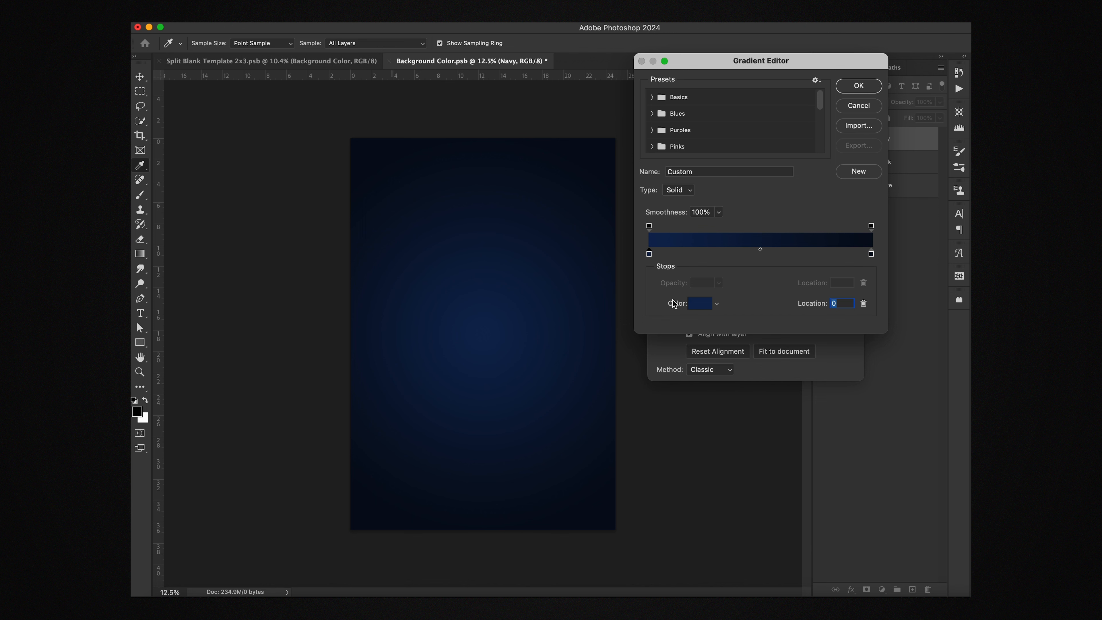
double_click(871, 253)
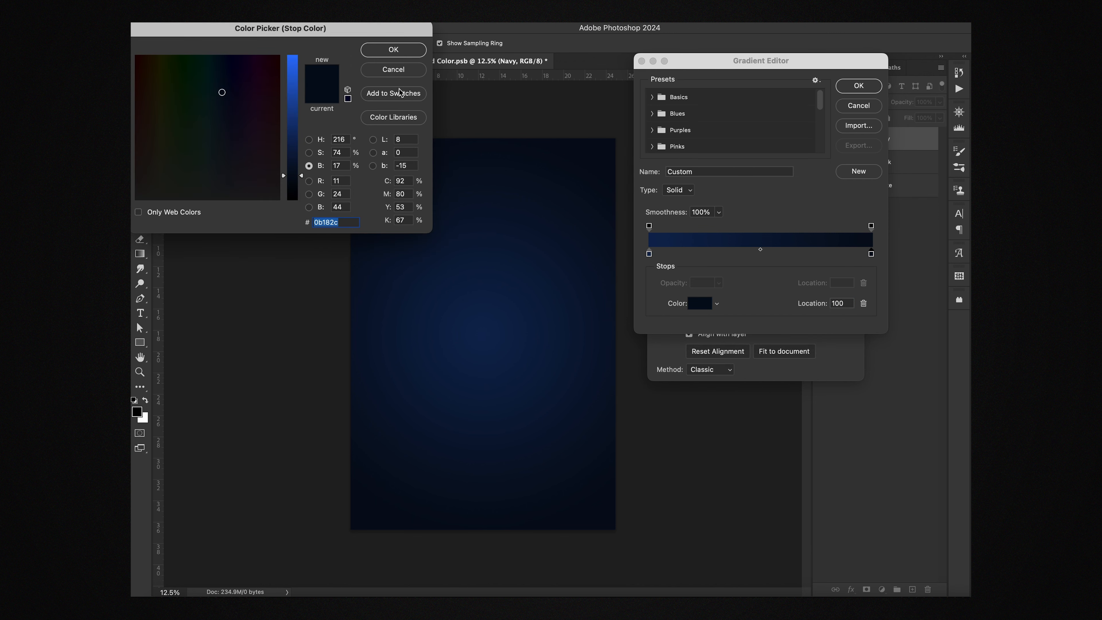
click(402, 70)
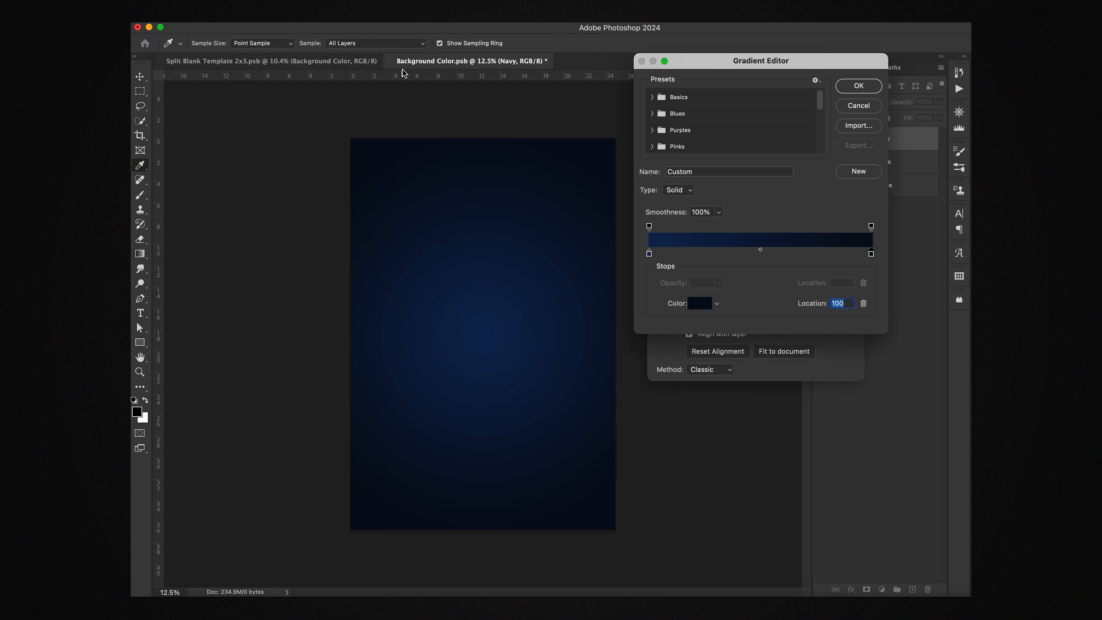
Step: Confirm the unchanged gradient, hide the Navy layer and save Background Color.psb
click(857, 107)
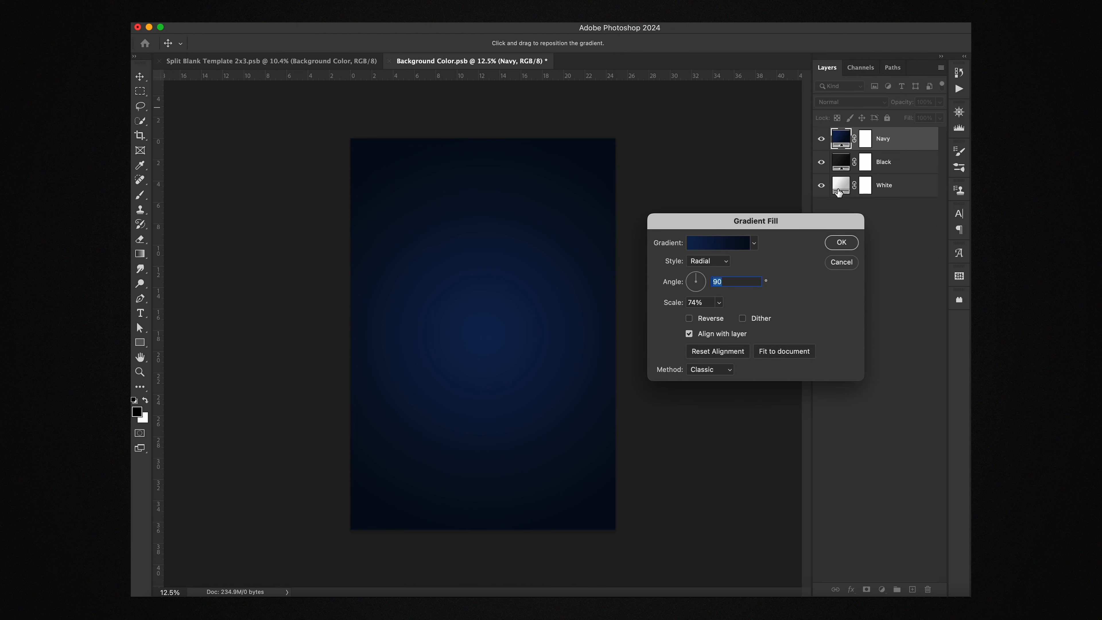
click(848, 246)
click(823, 140)
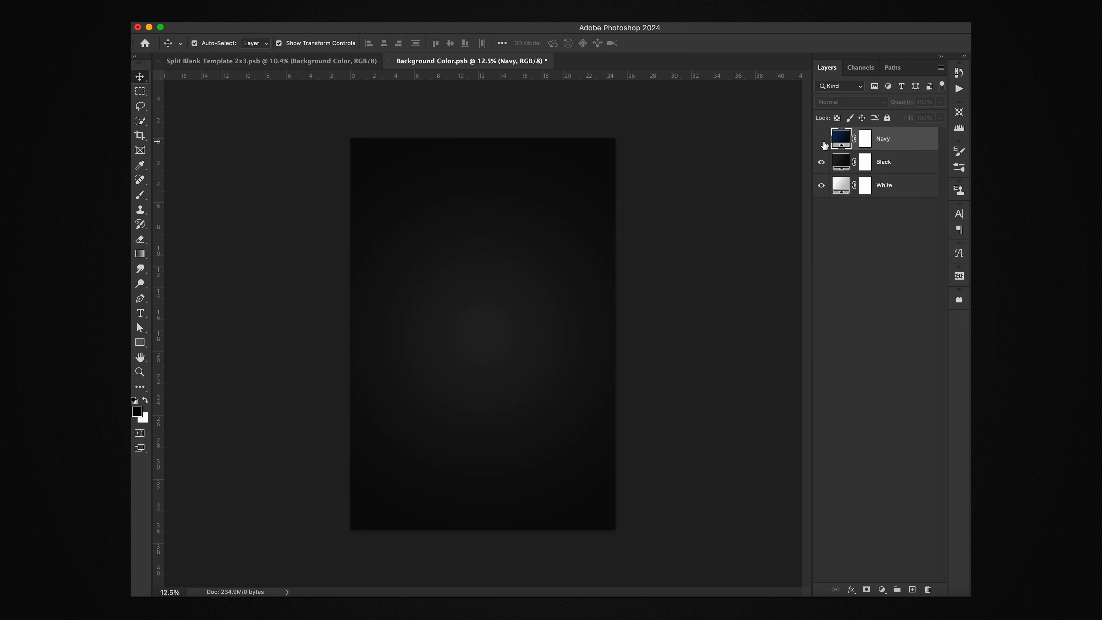
key(super+s)
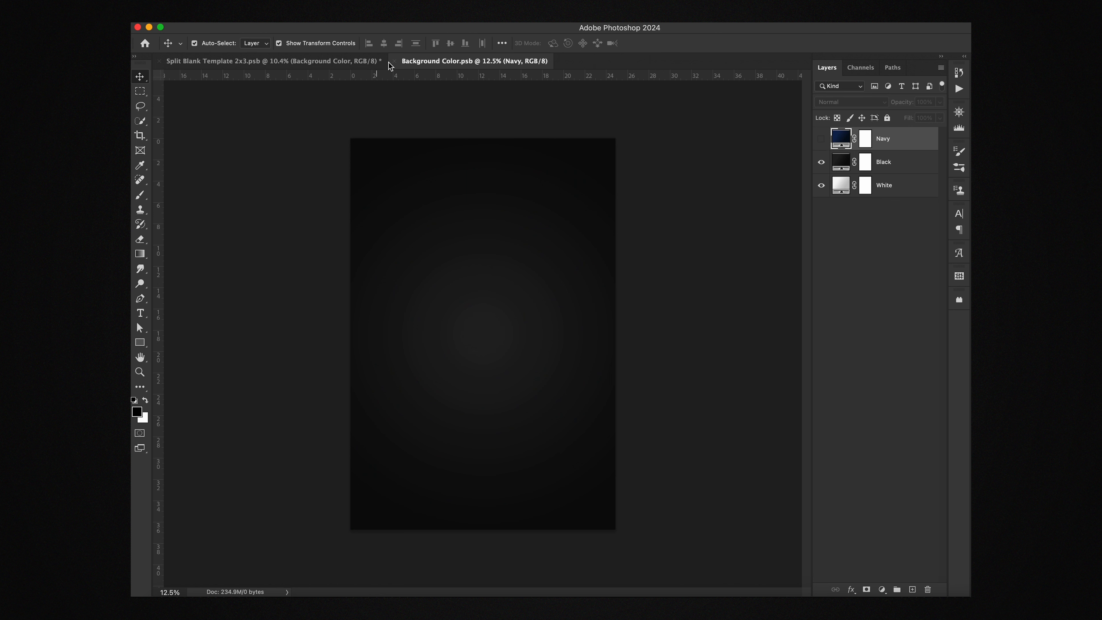
Step: Close Background Color.psb and select the Logo layer from the poster's LOGO placeholder
click(397, 63)
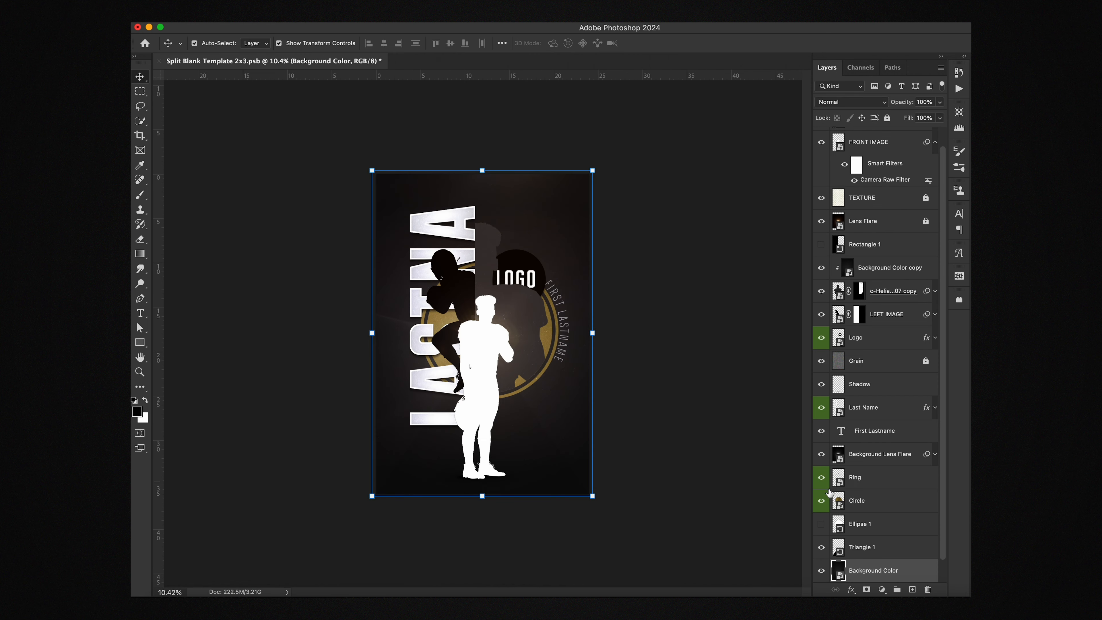
scroll(875, 540, down, 2)
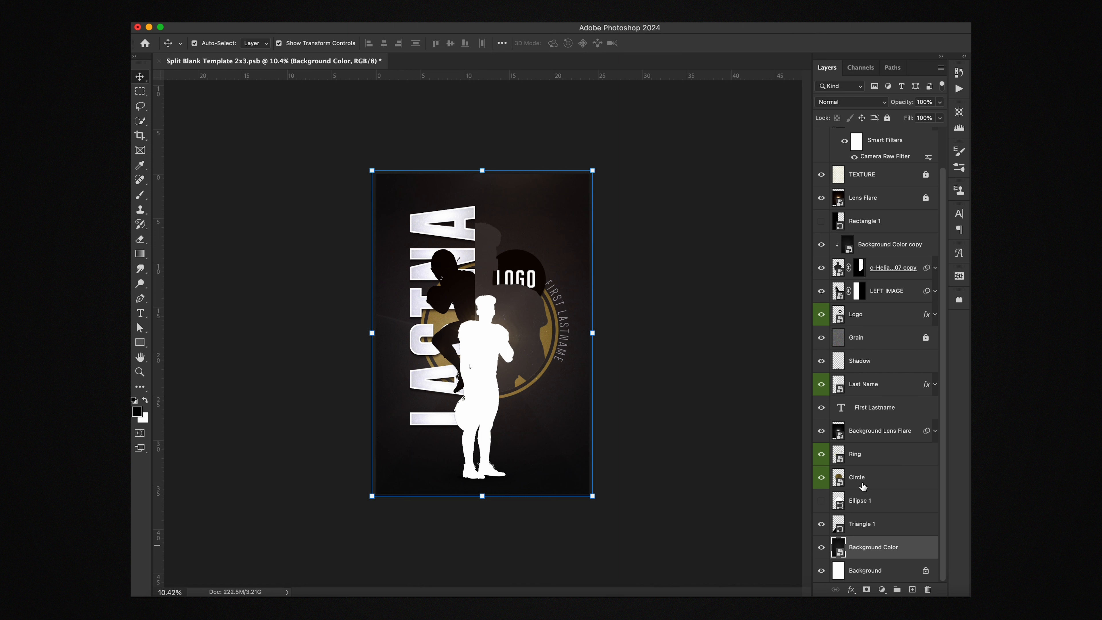
scroll(863, 486, up, 1)
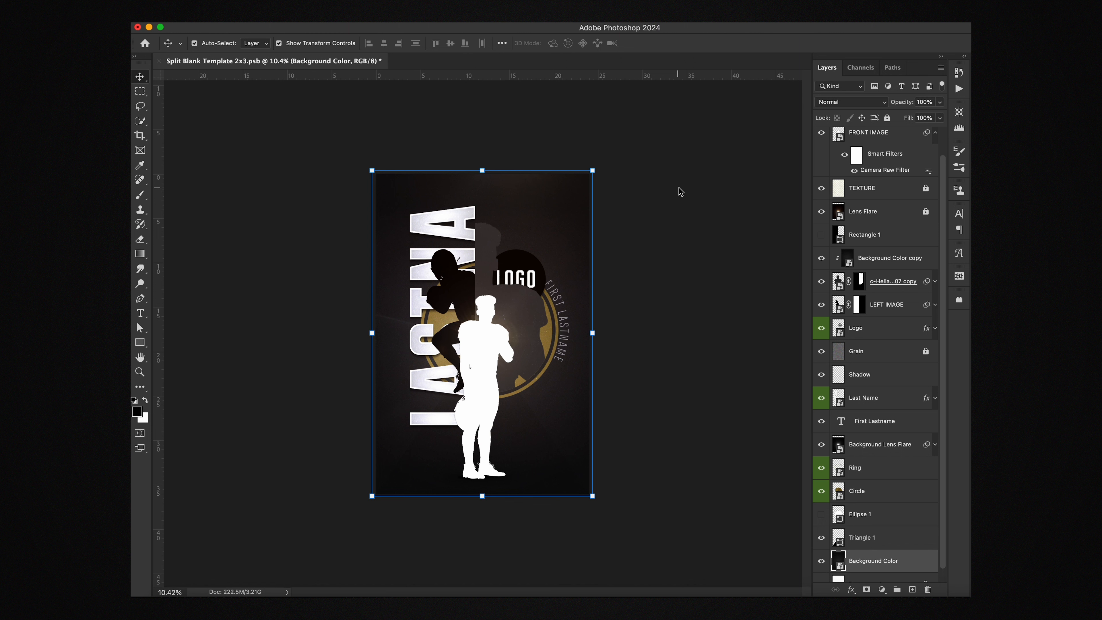
click(532, 272)
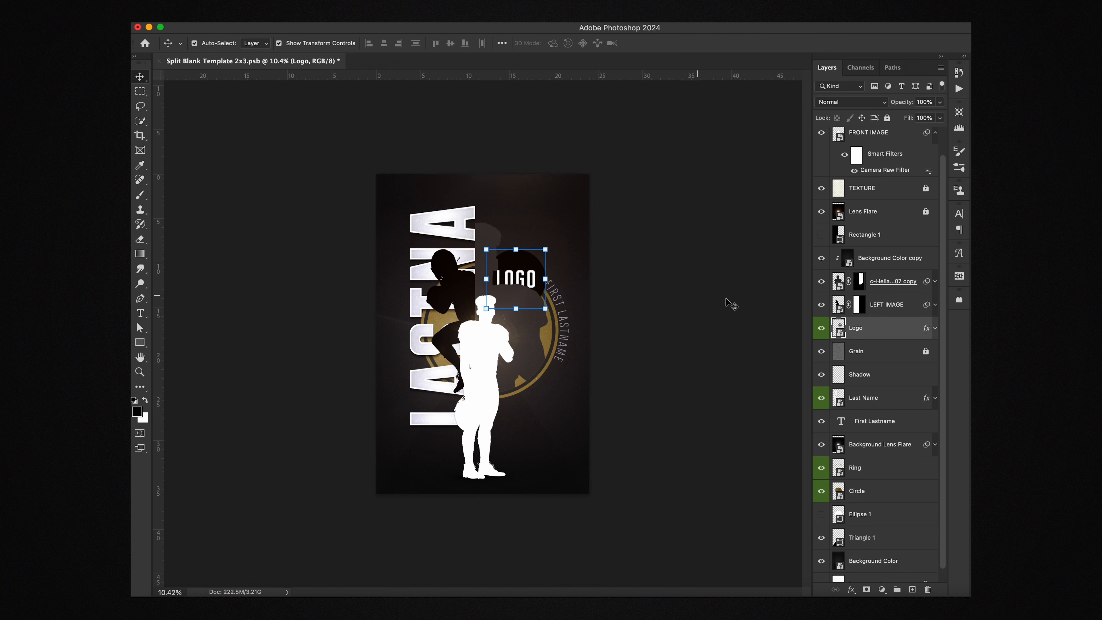
Step: Place JC LOGO.png in the Logo smart object, hide the black LOGO circle, then save and close
double_click(839, 329)
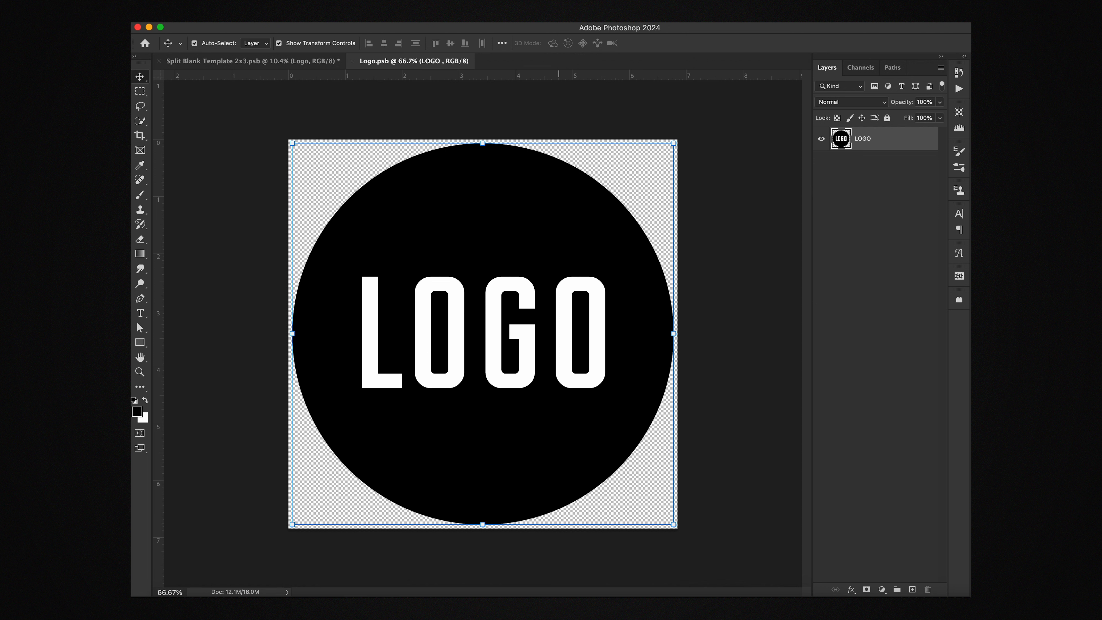
drag(392, 89, 473, 350)
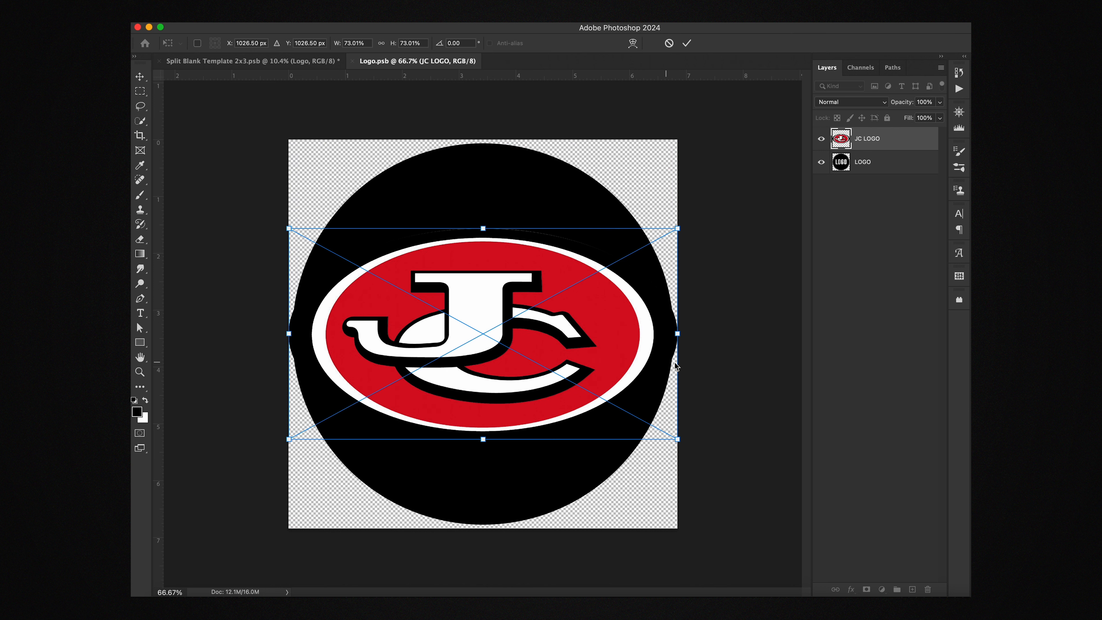
key(Return)
click(821, 162)
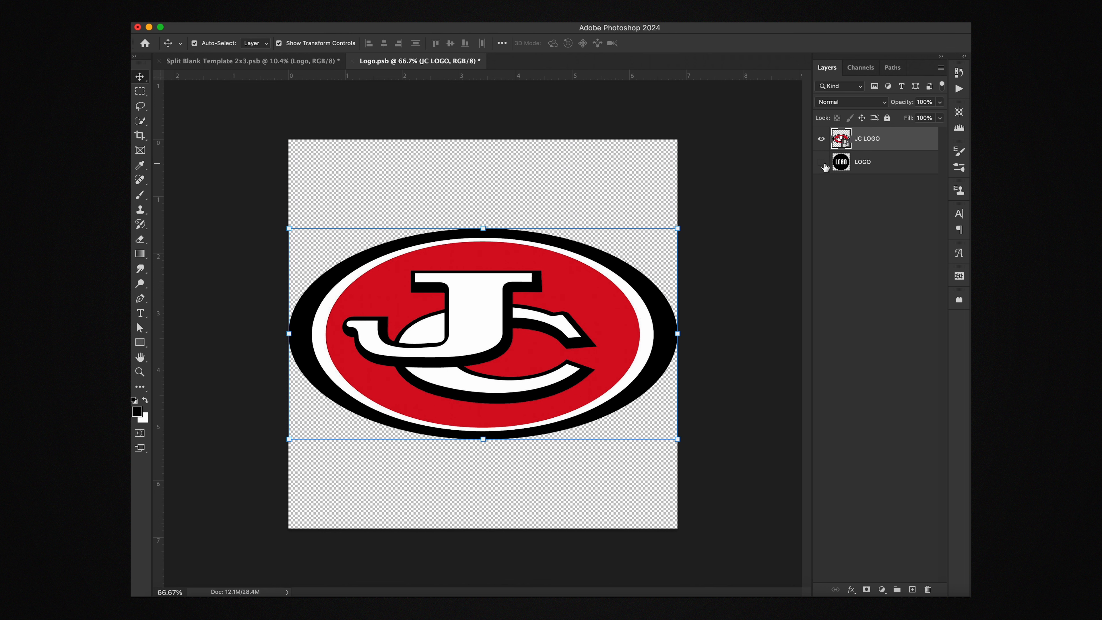
key(super+s)
click(353, 61)
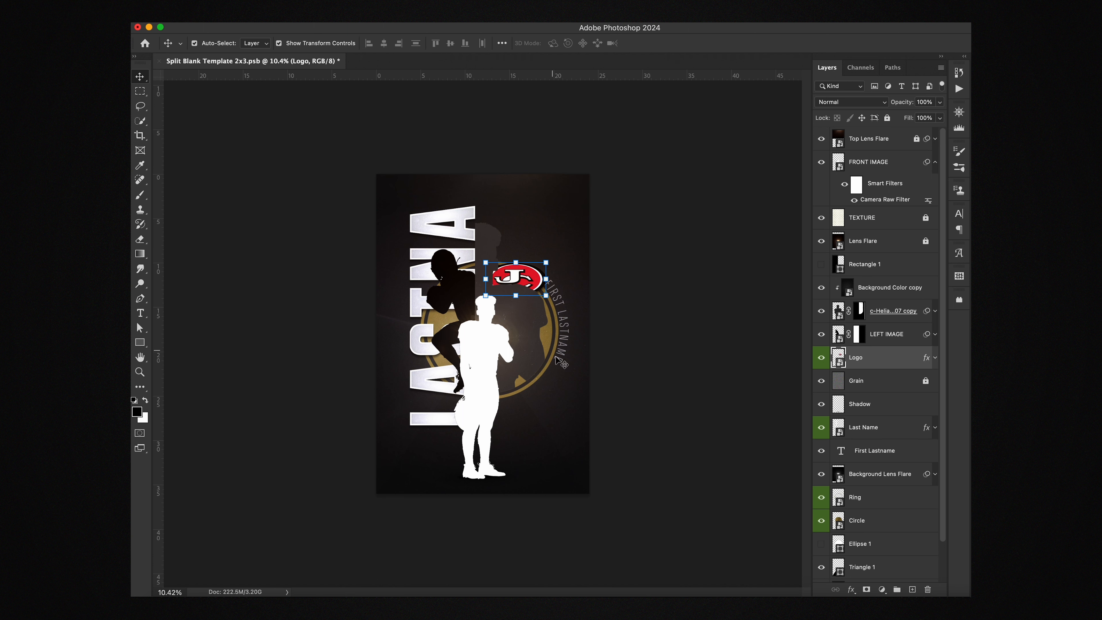
click(747, 350)
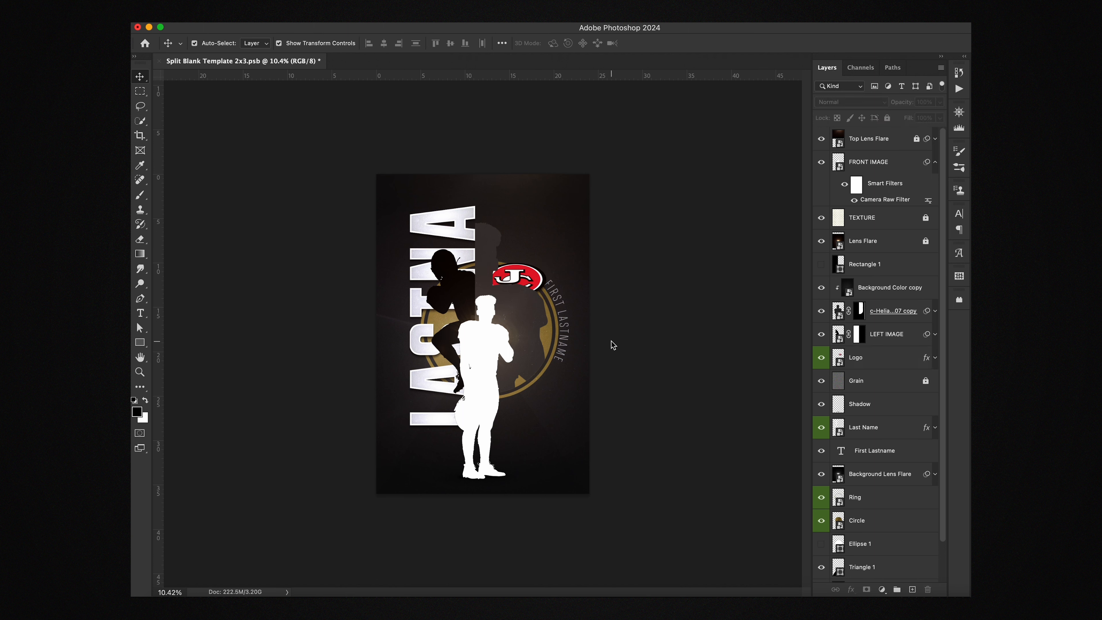
click(566, 325)
double_click(841, 450)
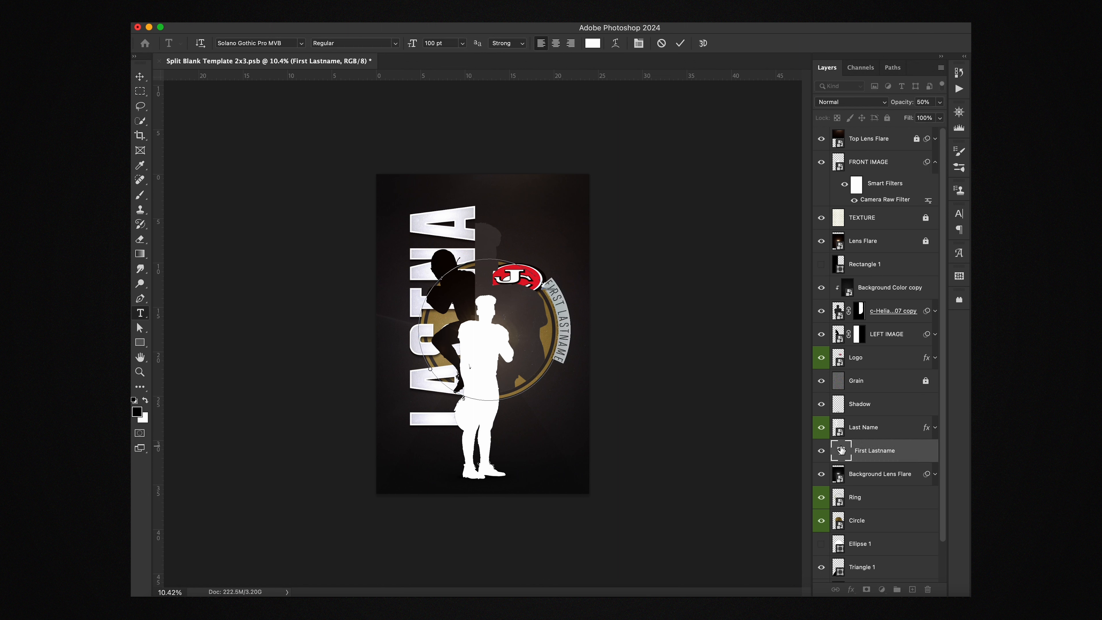
key(BackSpace)
click(146, 78)
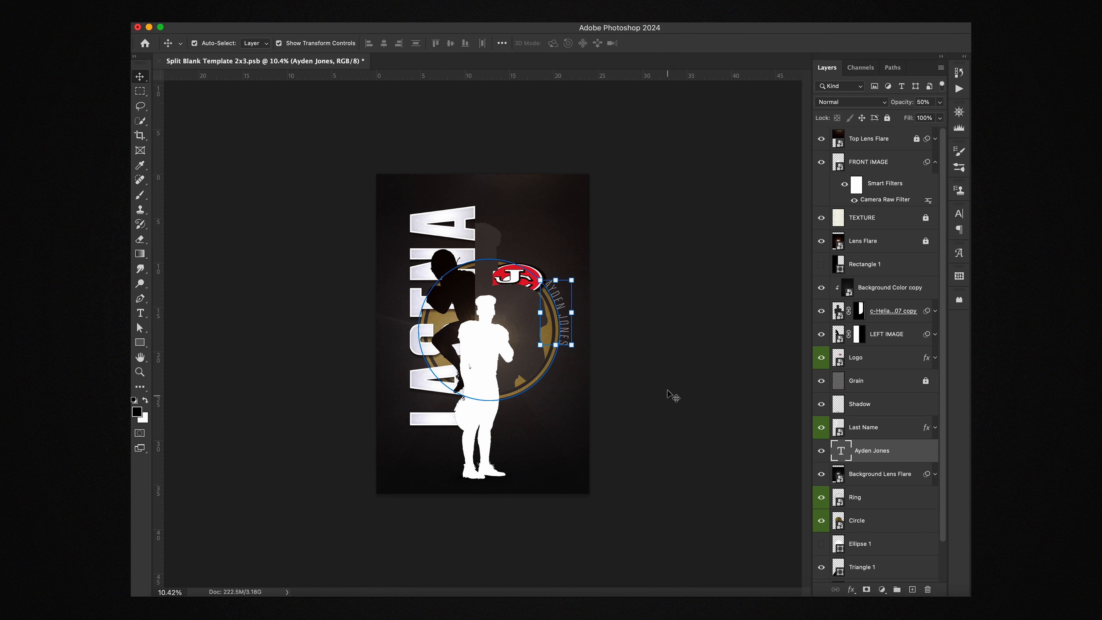
click(447, 223)
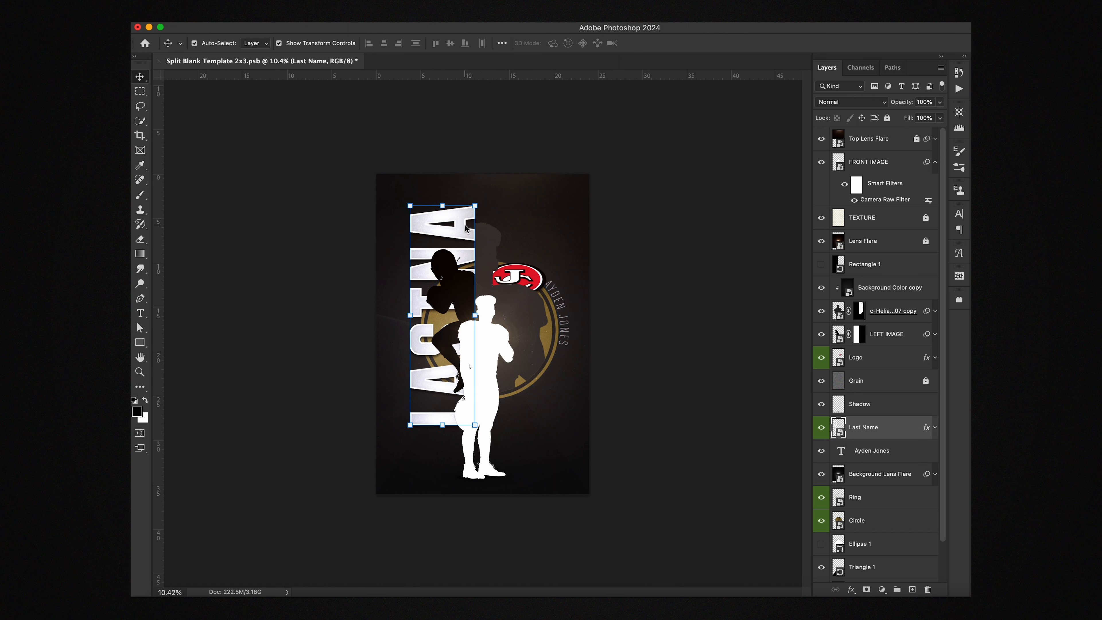
Step: Open the Last Name smart object and change the lastna text to JONES
double_click(850, 436)
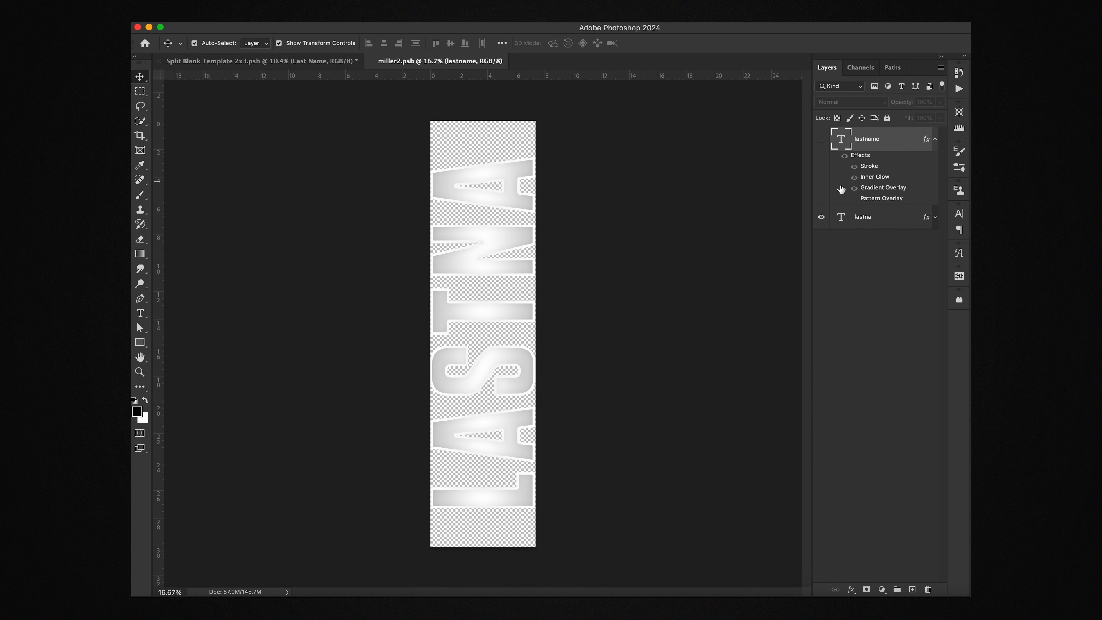
click(842, 222)
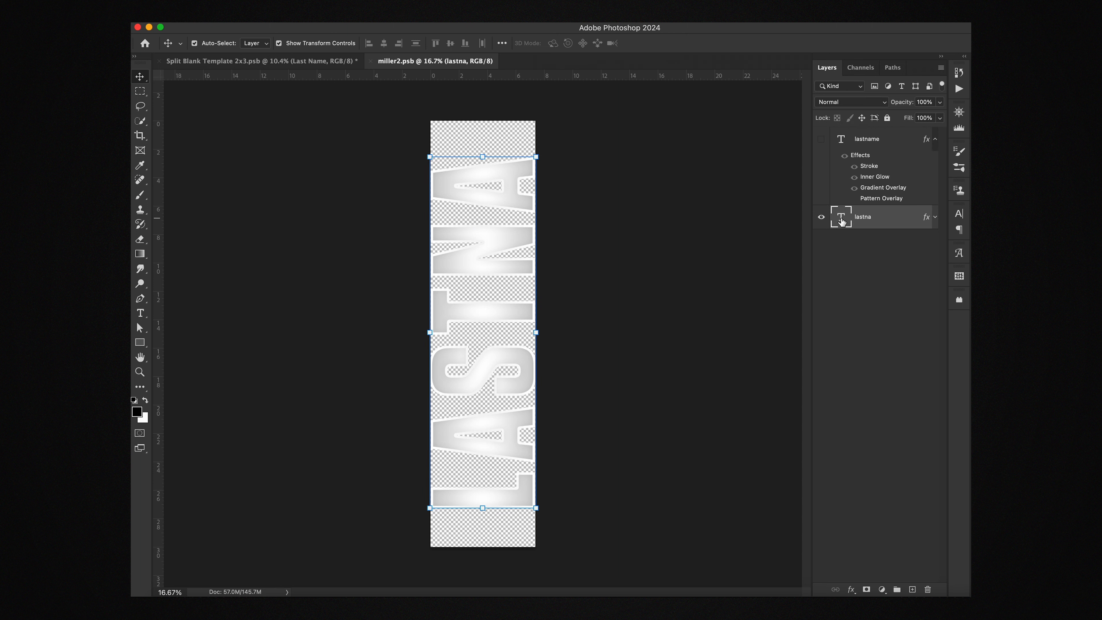
double_click(842, 222)
text(JONE)
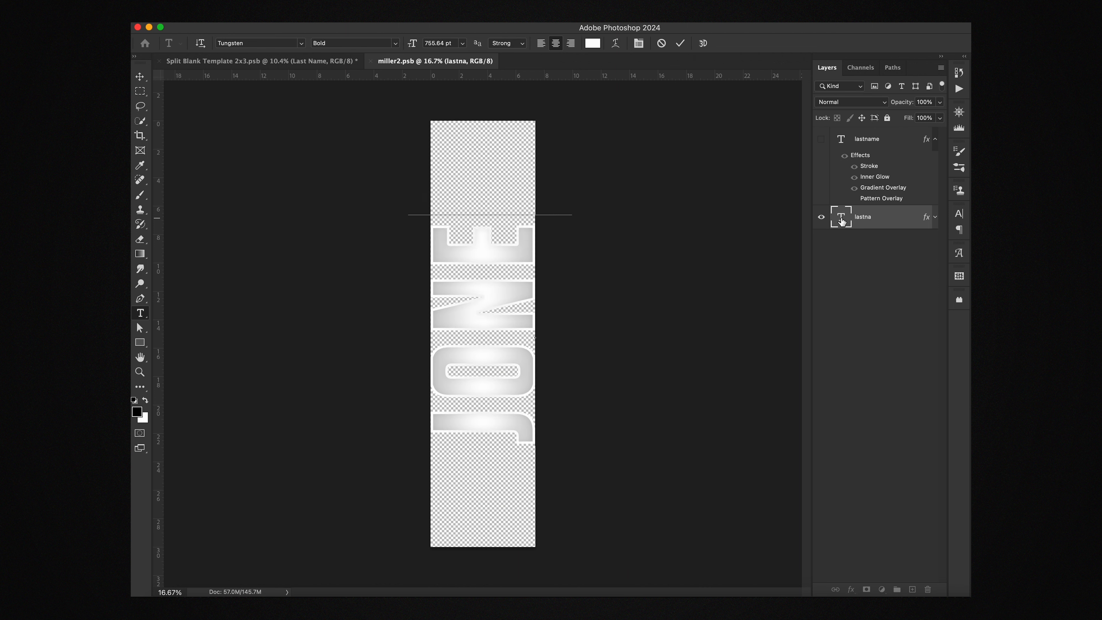
text(S)
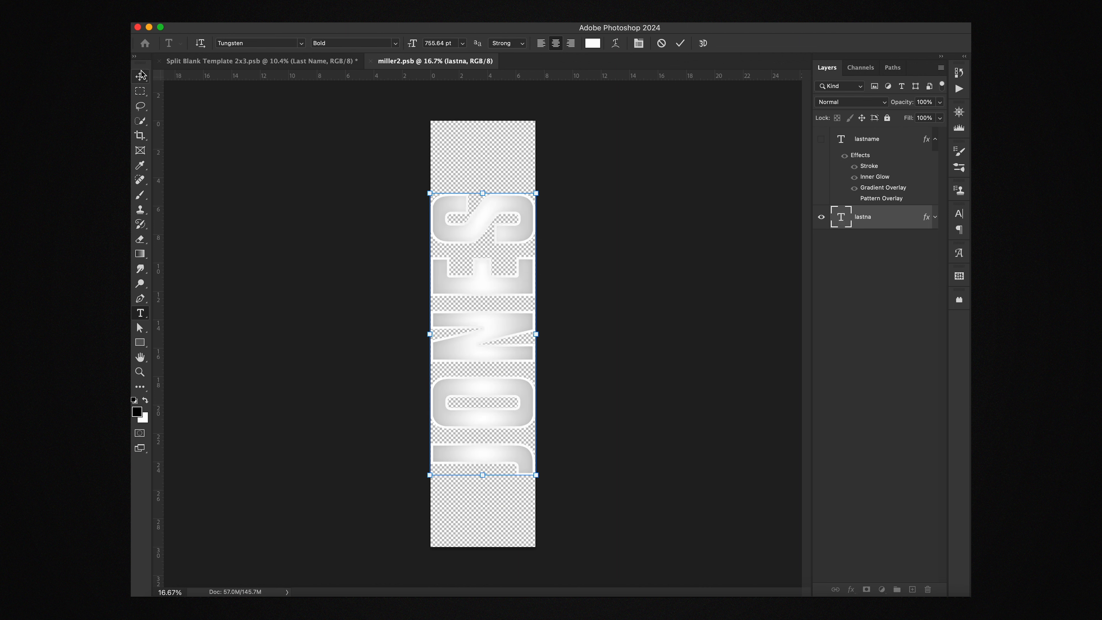
click(141, 75)
click(739, 226)
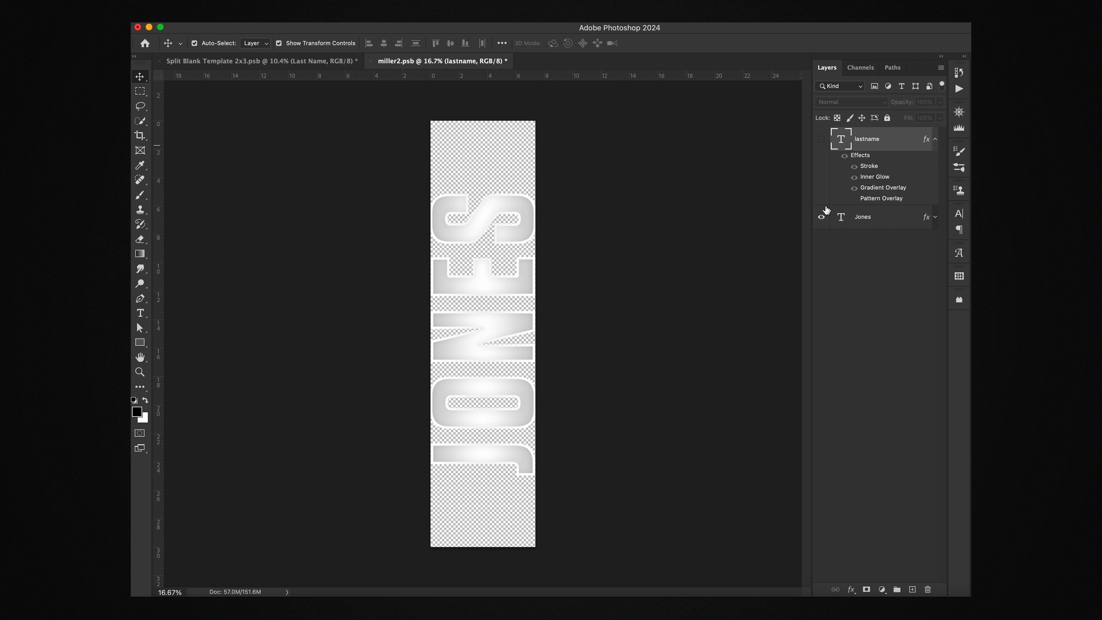
Step: Compare the lastname and Jones layers, leaving Jones visible and selected in miller2.psb
click(821, 217)
click(821, 140)
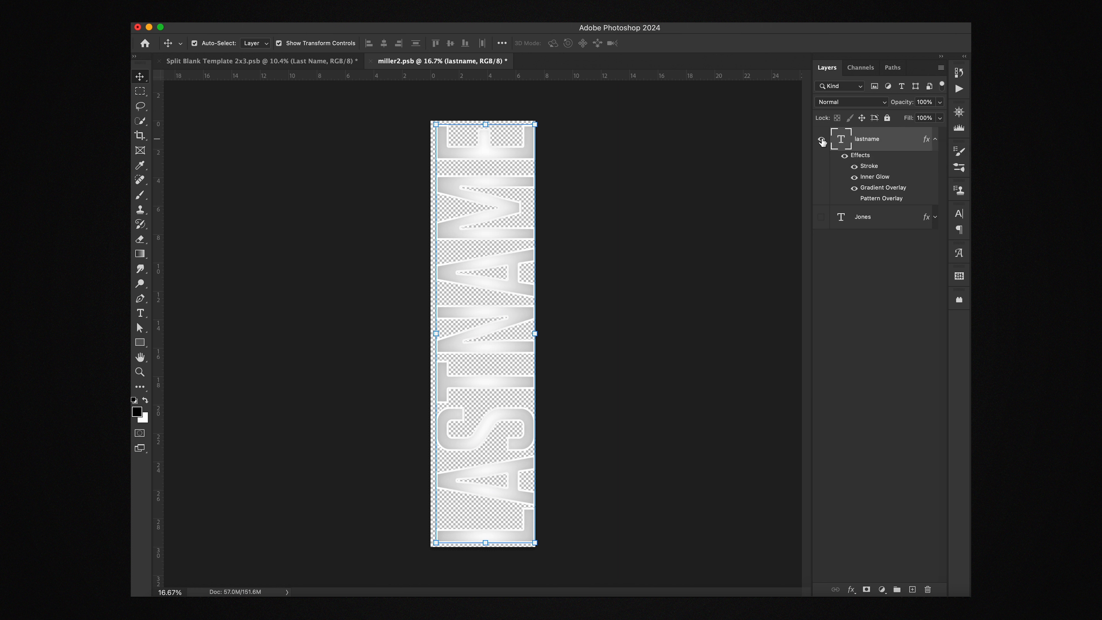
click(821, 140)
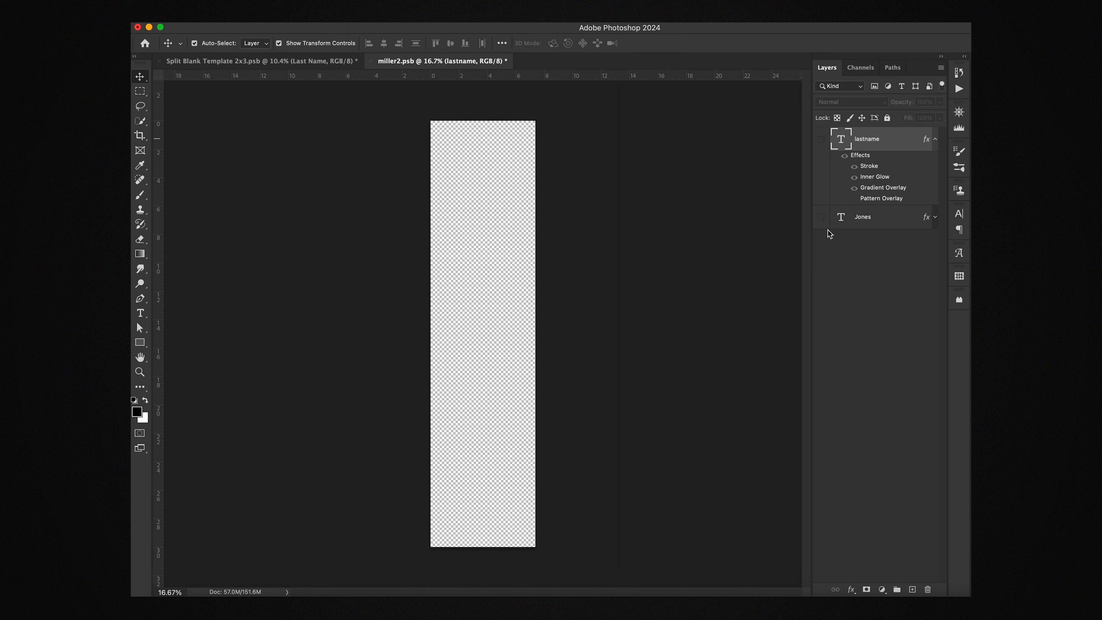
click(821, 217)
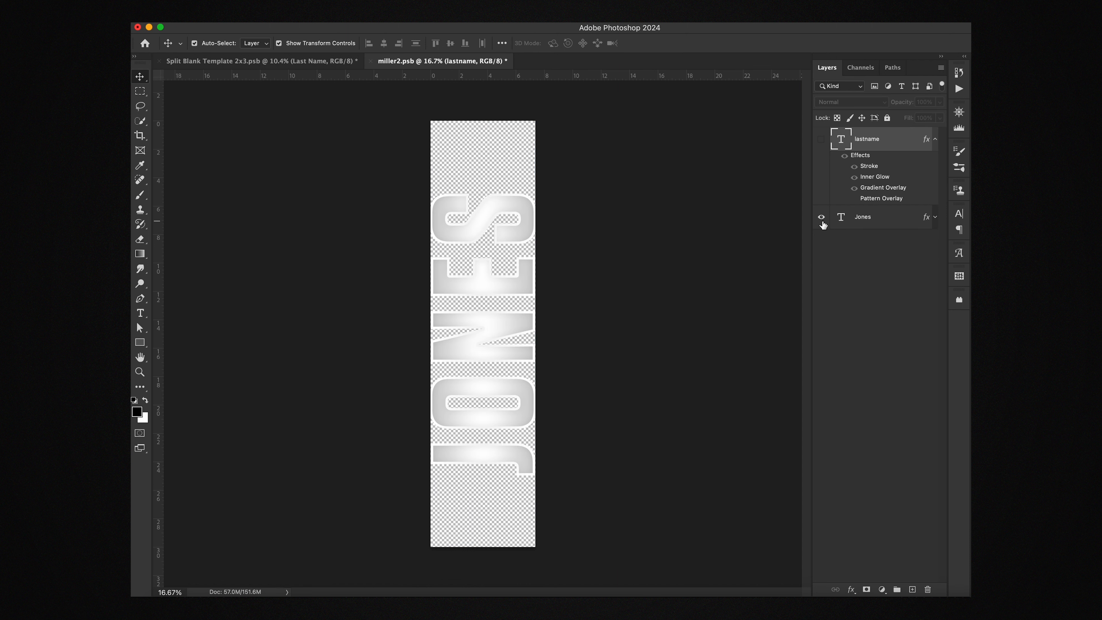
click(884, 221)
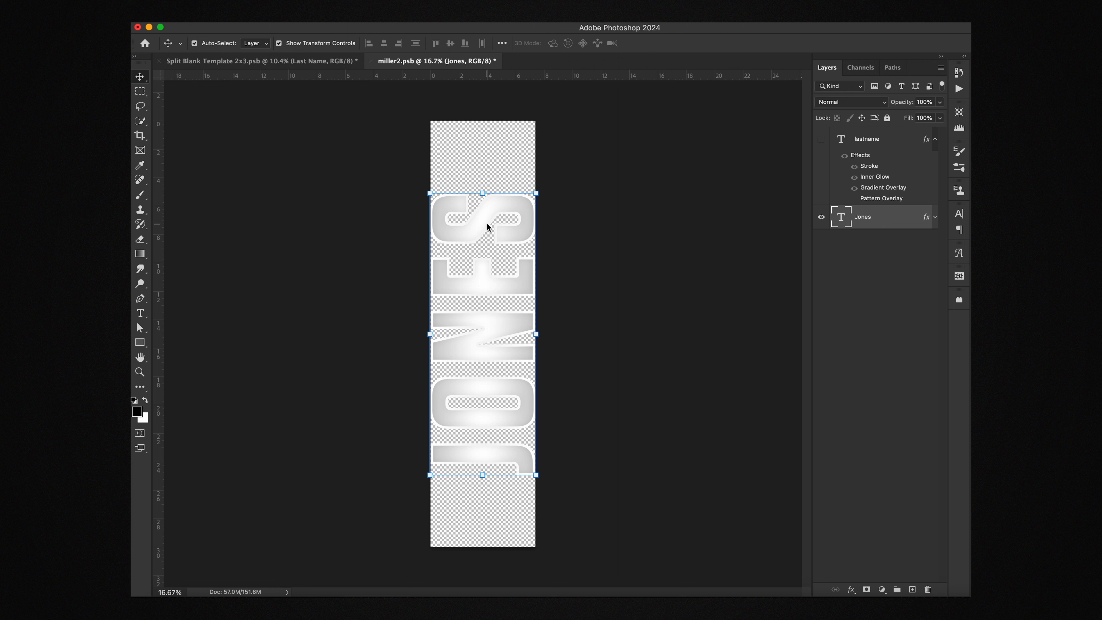
click(293, 63)
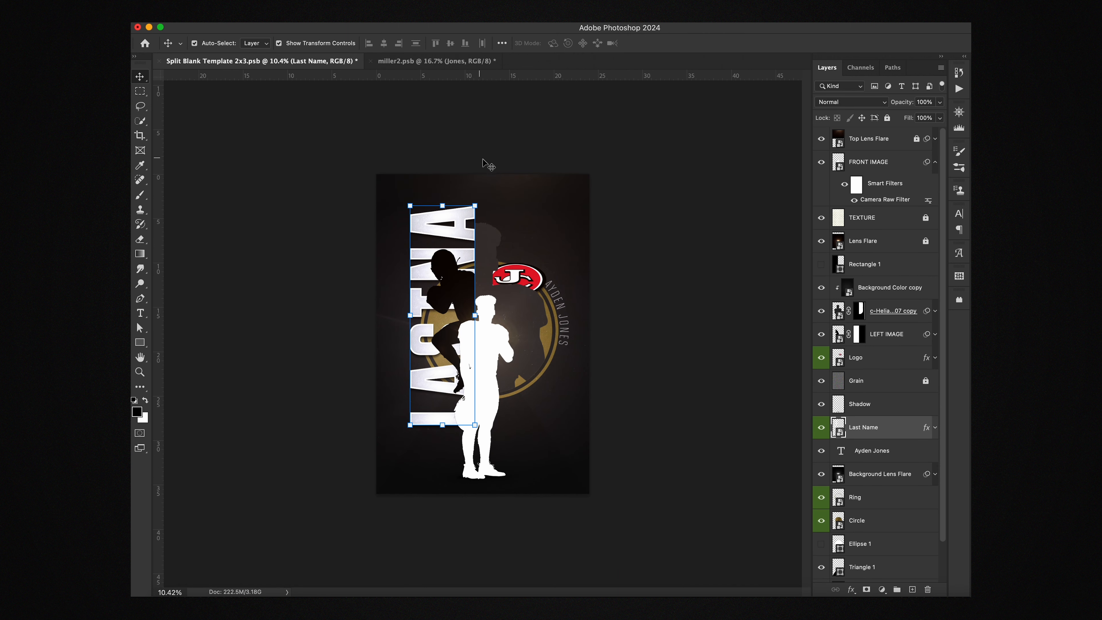
click(413, 62)
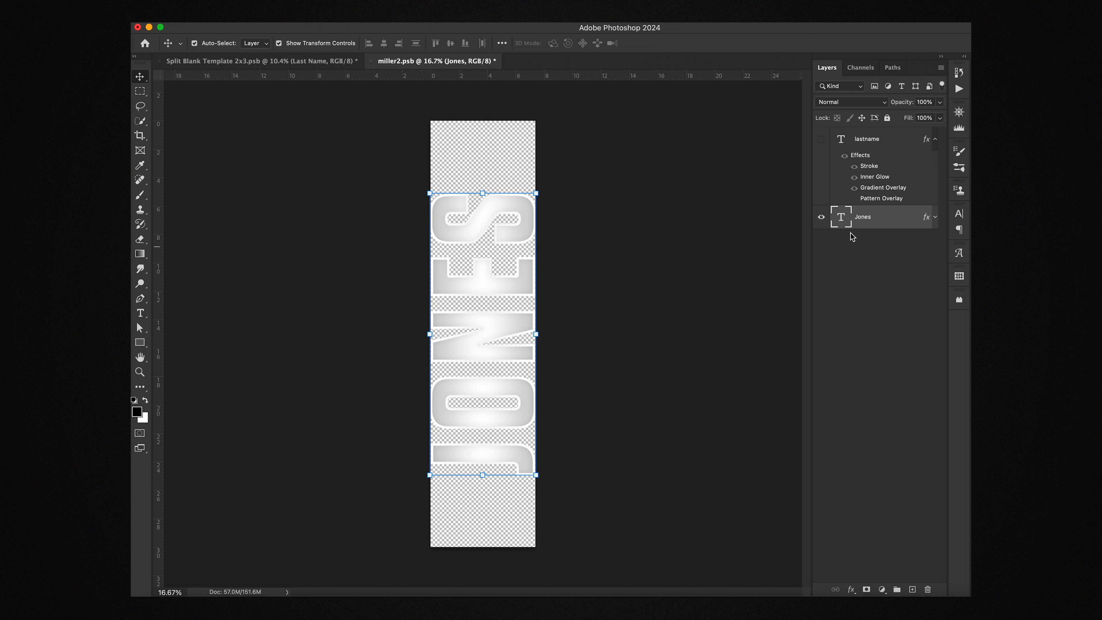
Step: Try appending 'aaa' to JONES and scaling the text down to about 90%
double_click(848, 221)
key(Right)
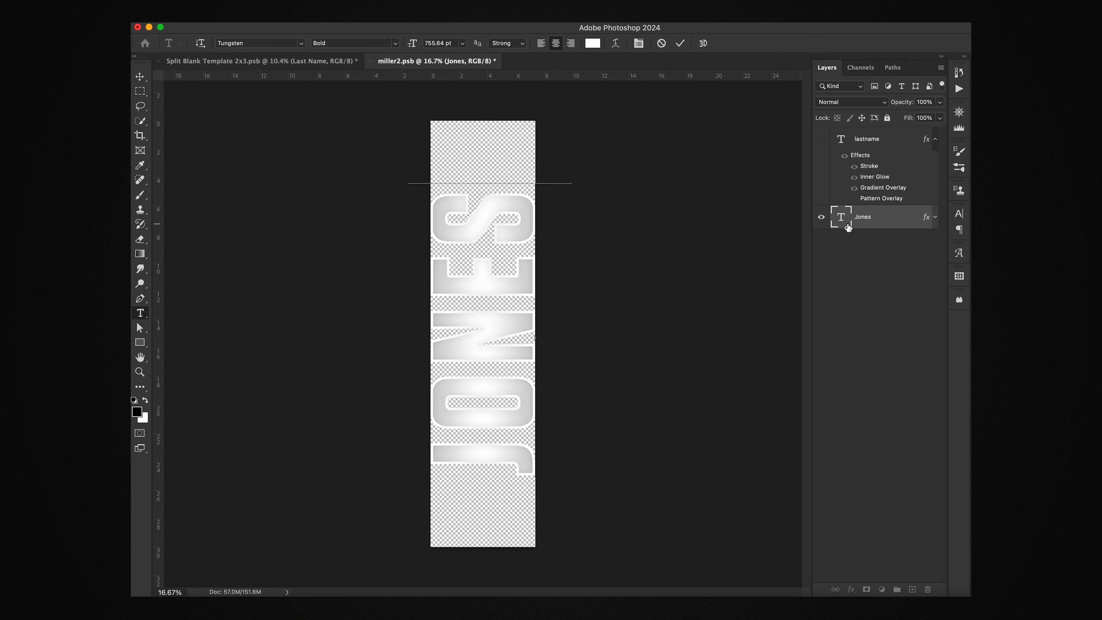
text(aaa)
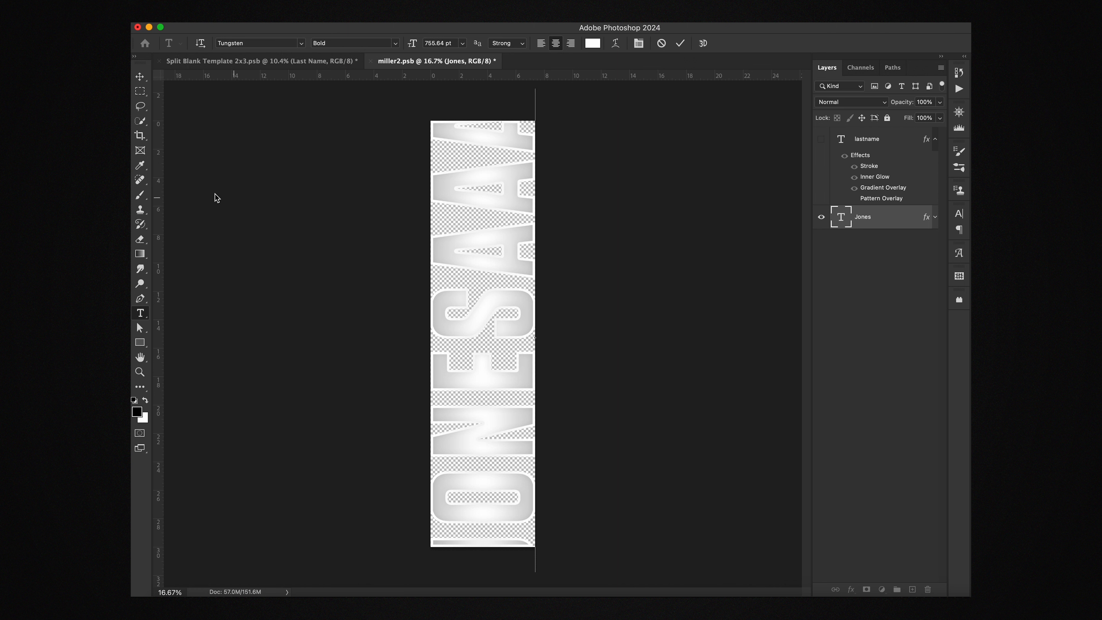
click(140, 76)
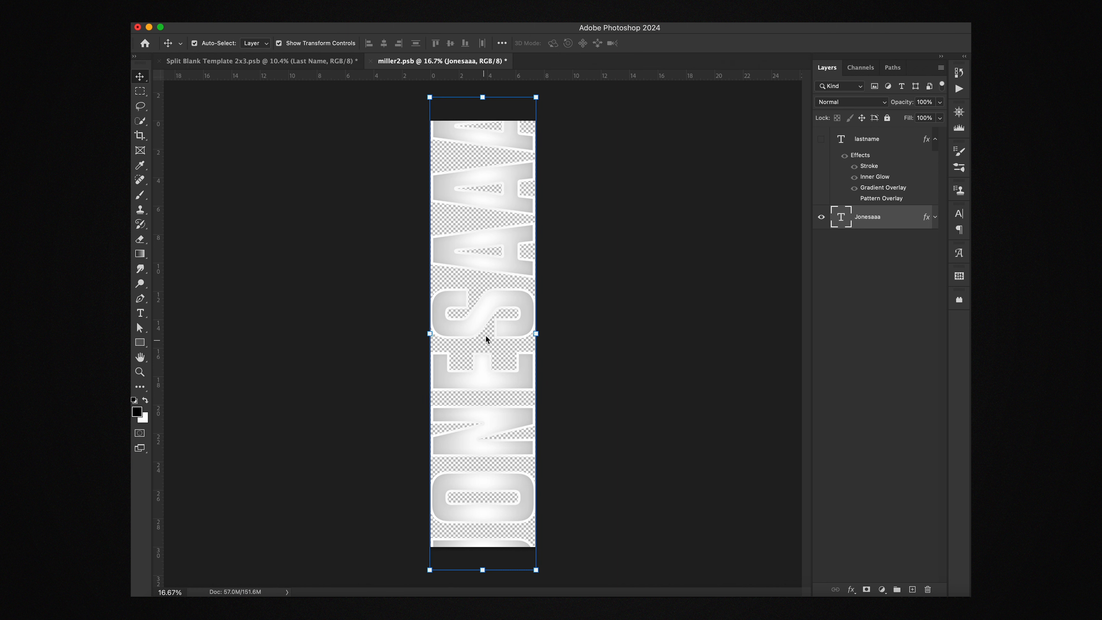
click(430, 333)
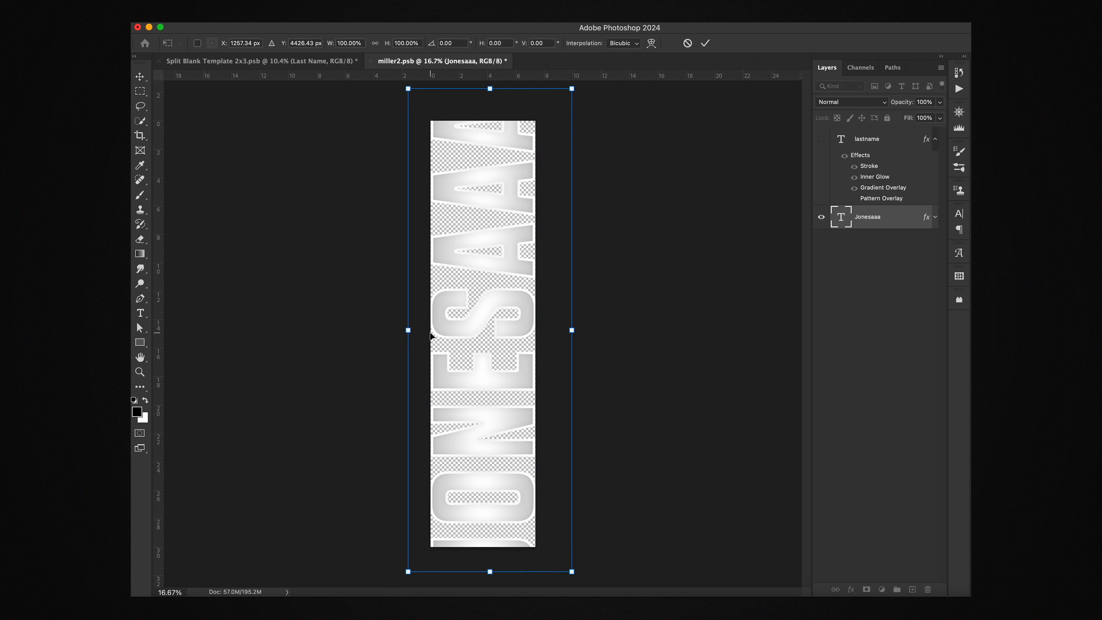
drag(412, 332, 427, 333)
key(Return)
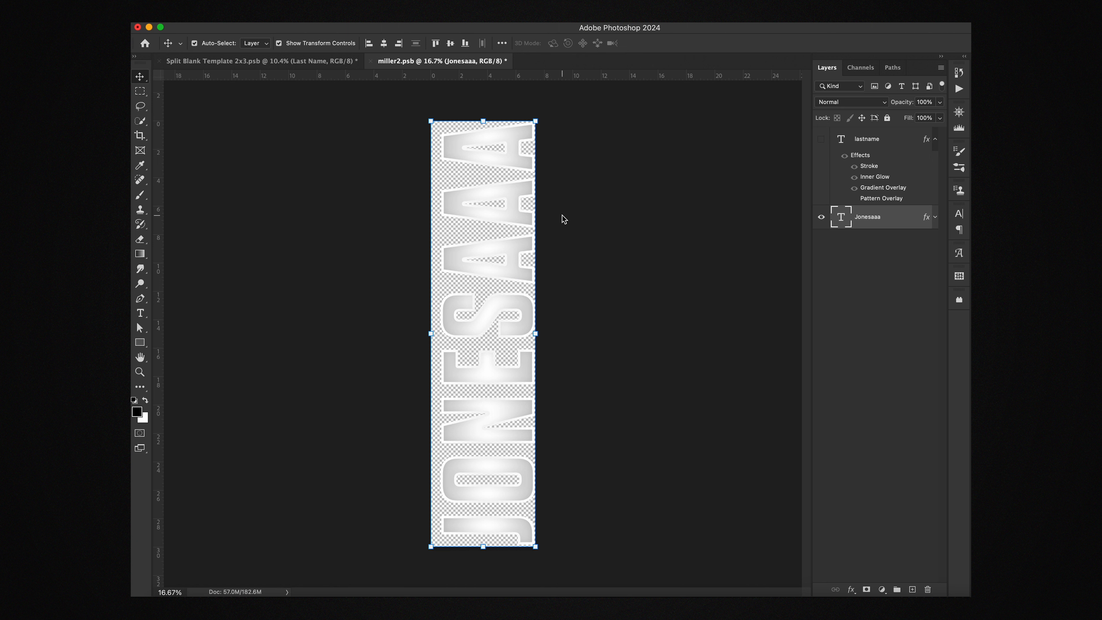
Step: Undo both trial changes and save miller2.psb
key(super+z)
key(super+z)
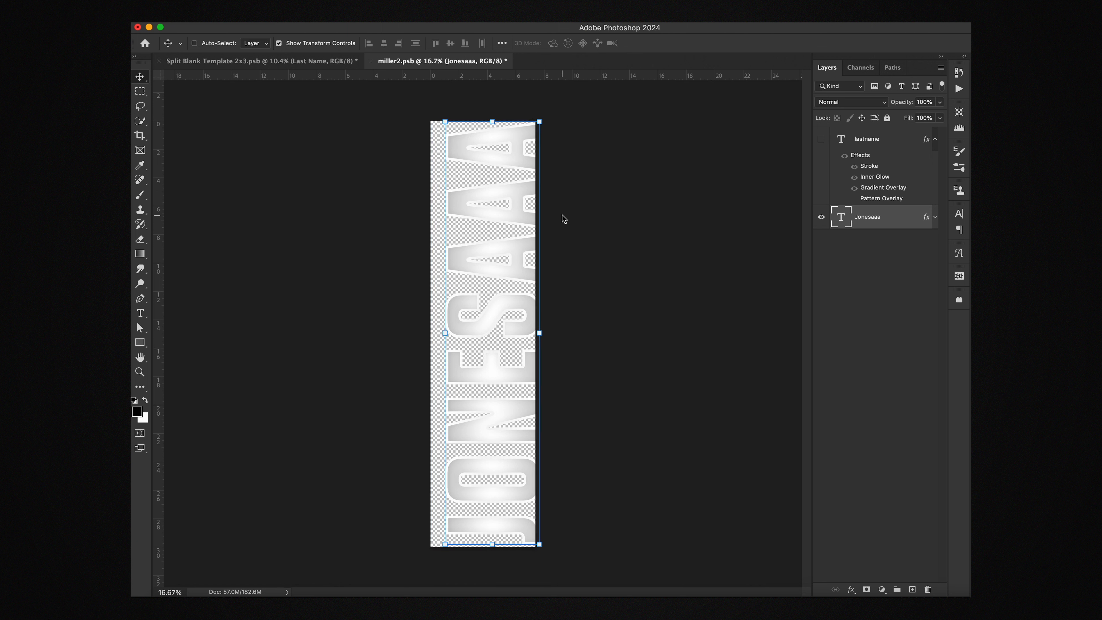
key(super+z)
key(super+z)
key(super+s)
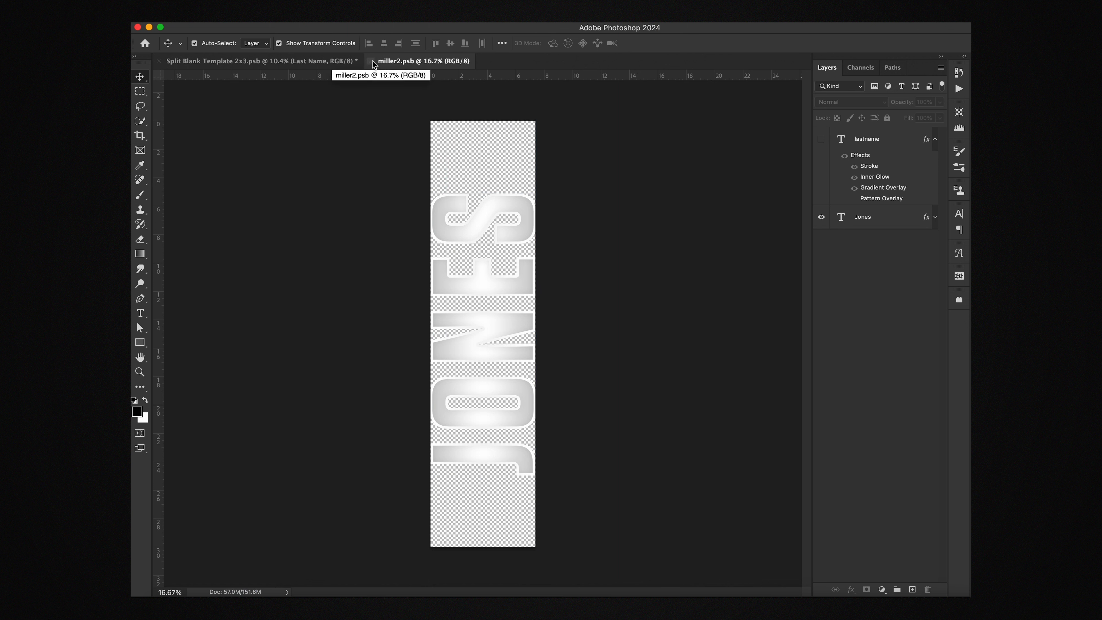
Step: Close miller2.psb with its changes saved, returning to the poster template
click(935, 217)
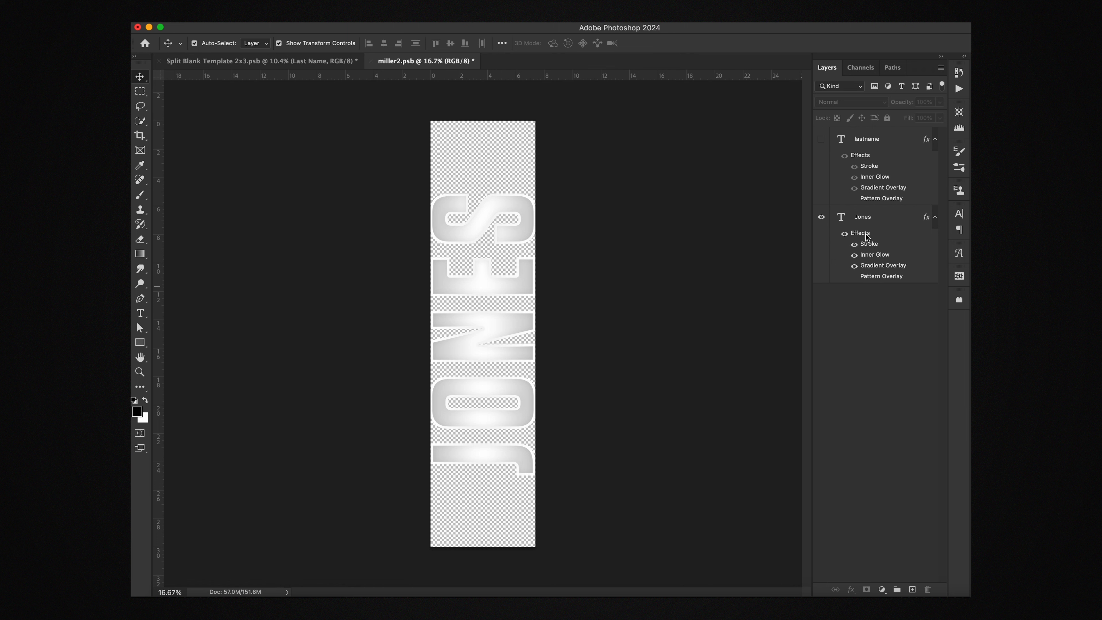
click(370, 61)
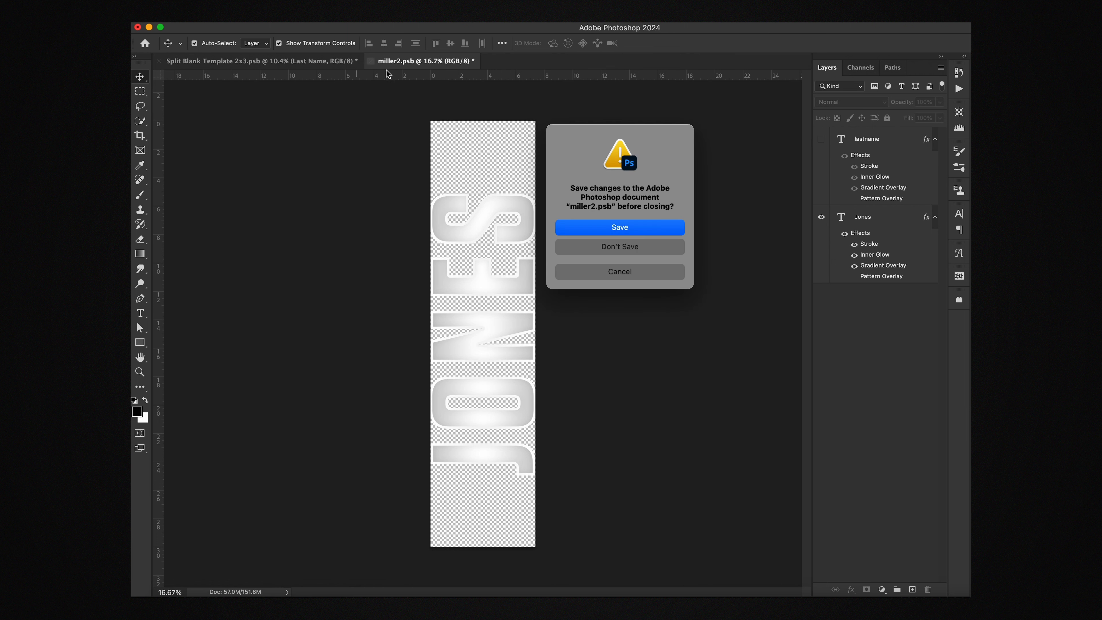
click(663, 228)
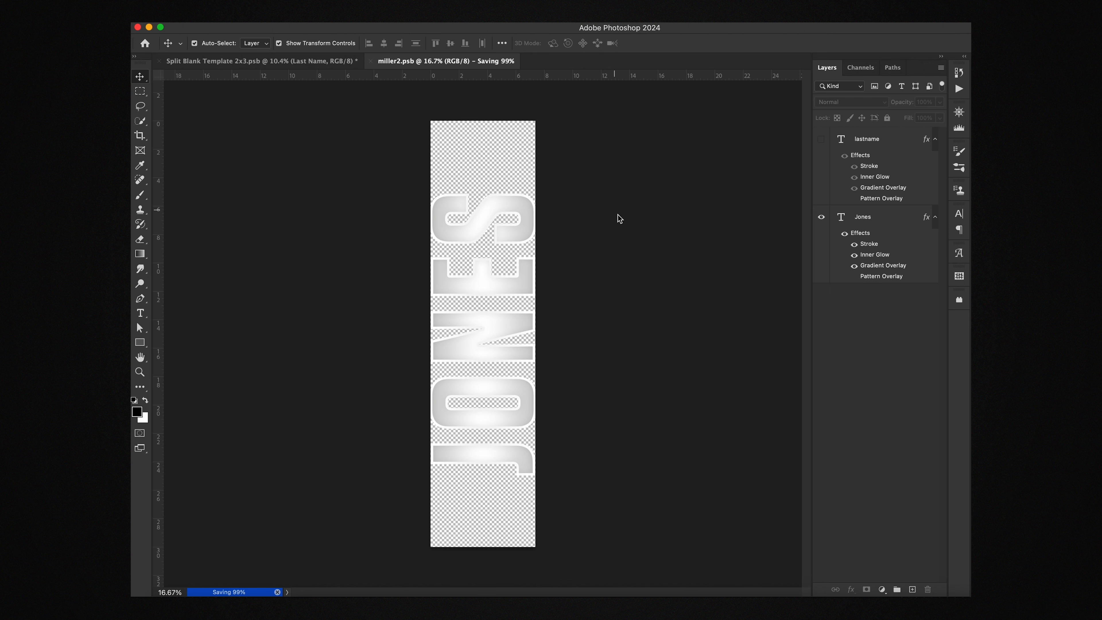
click(660, 343)
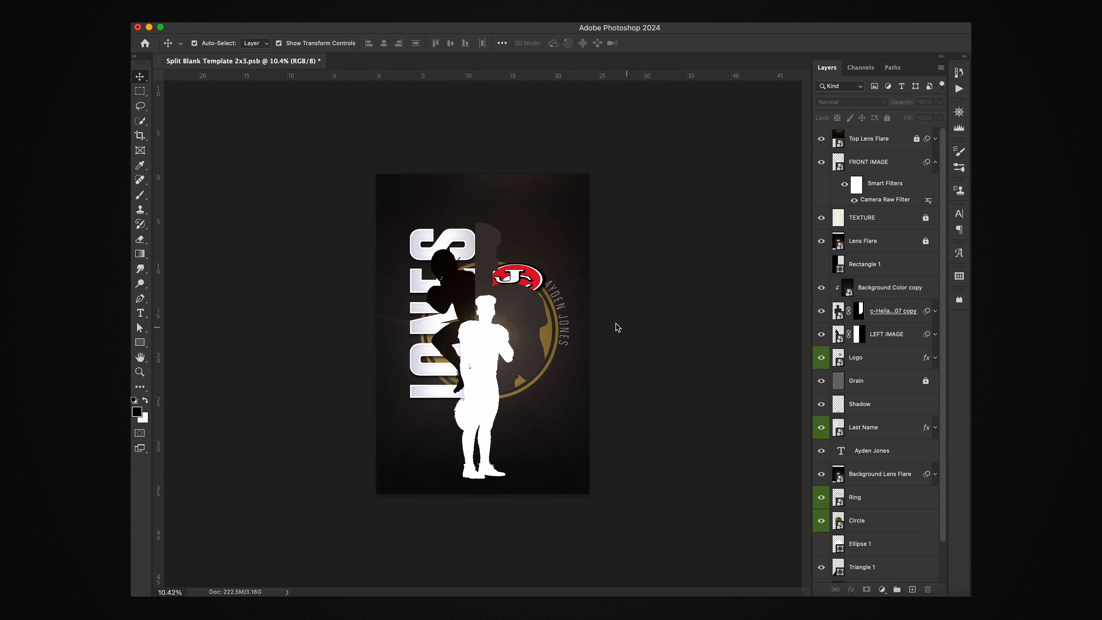
click(494, 238)
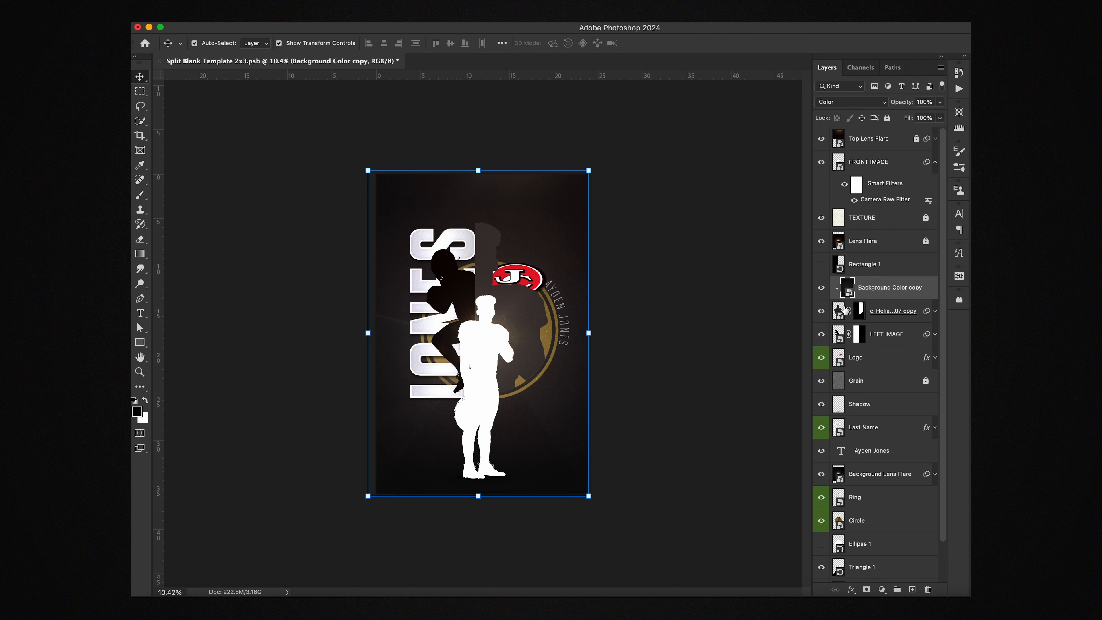
Step: In the front player smart object, place the c-JC Tennis 2023-06439 photo scaled to about 229%
click(841, 316)
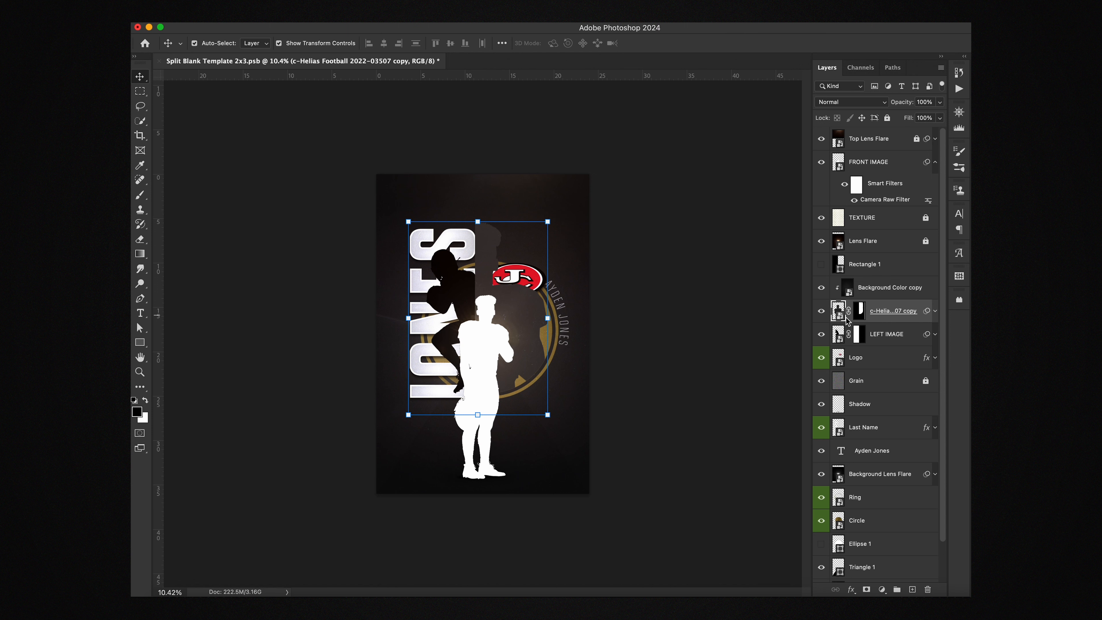
double_click(841, 316)
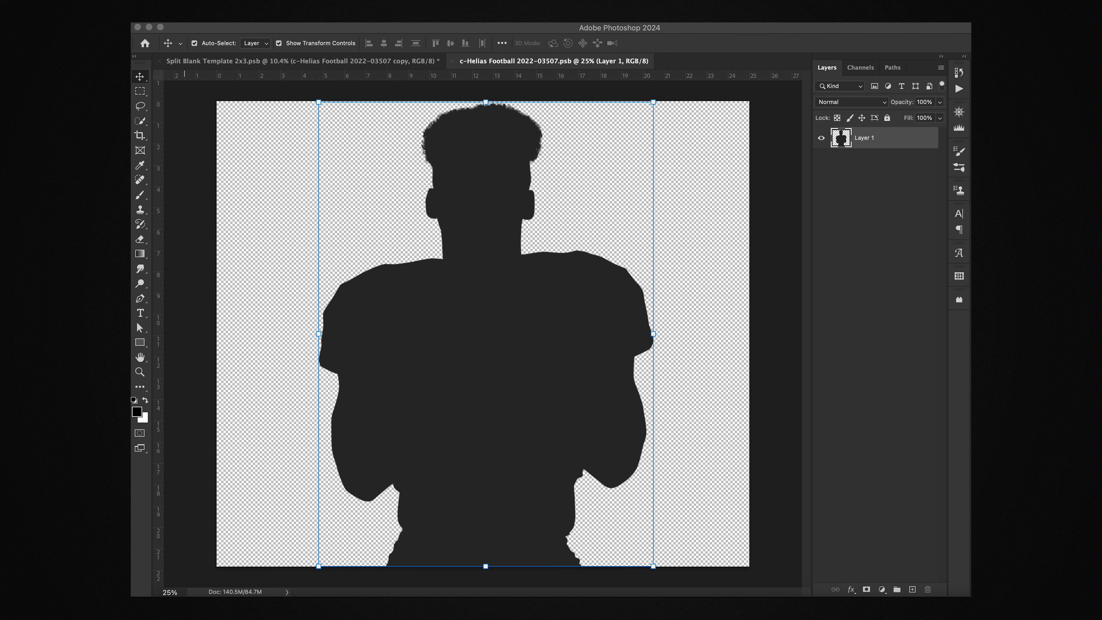
drag(481, 195, 505, 384)
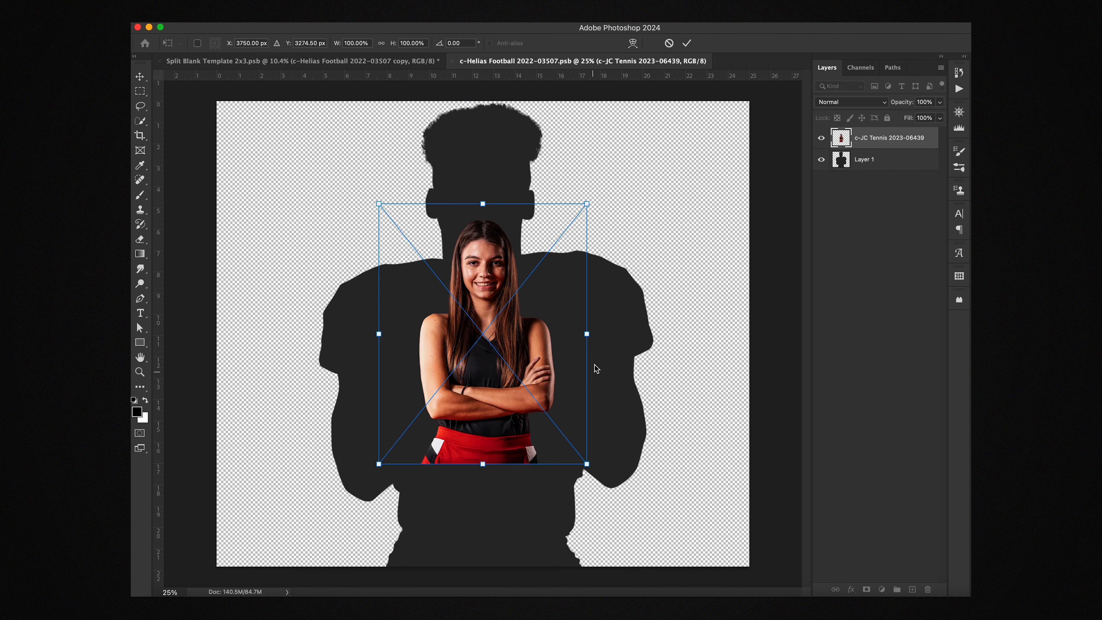
drag(589, 338, 593, 365)
drag(675, 322, 736, 330)
drag(610, 344, 580, 369)
drag(704, 347, 737, 354)
drag(643, 377, 631, 396)
key(Return)
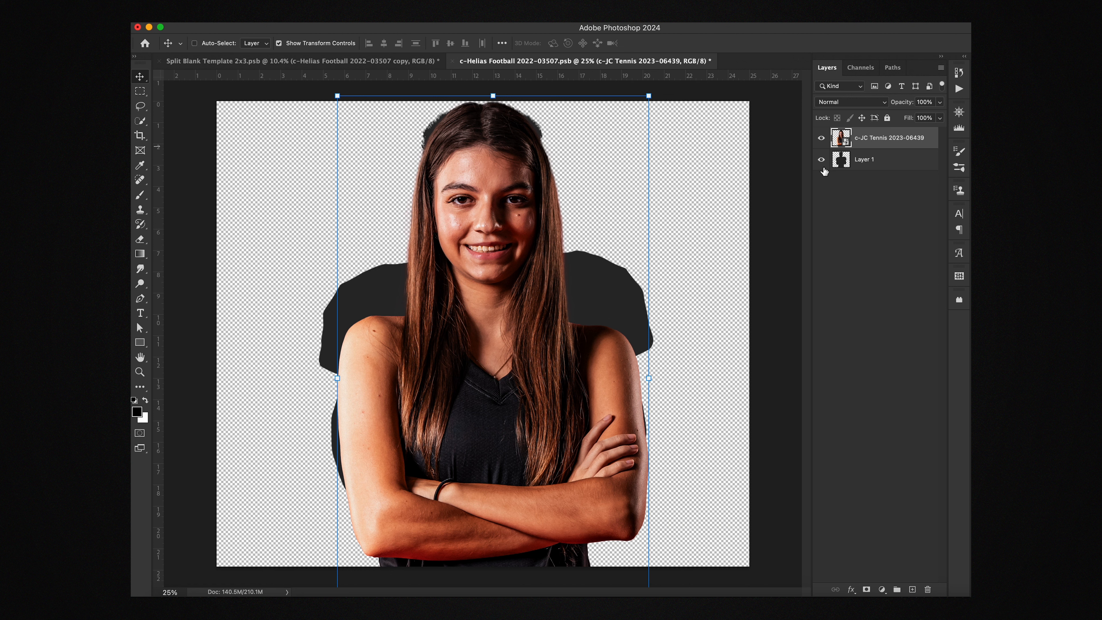
Step: Hide the football silhouette, centre the tennis photo on the guides and save
key(super+;)
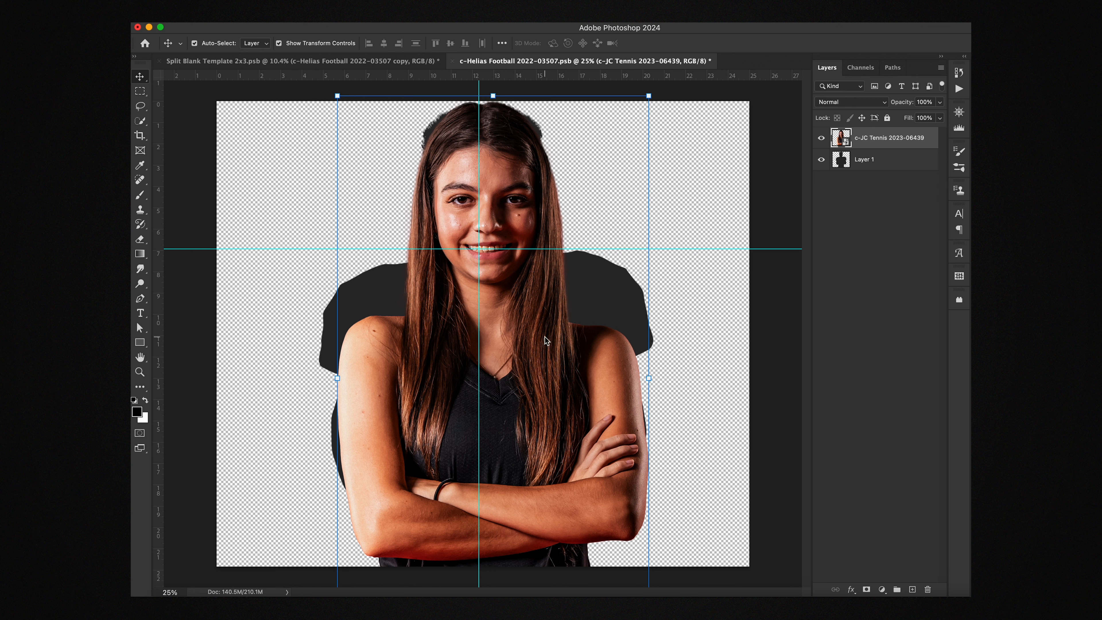
drag(545, 345, 535, 347)
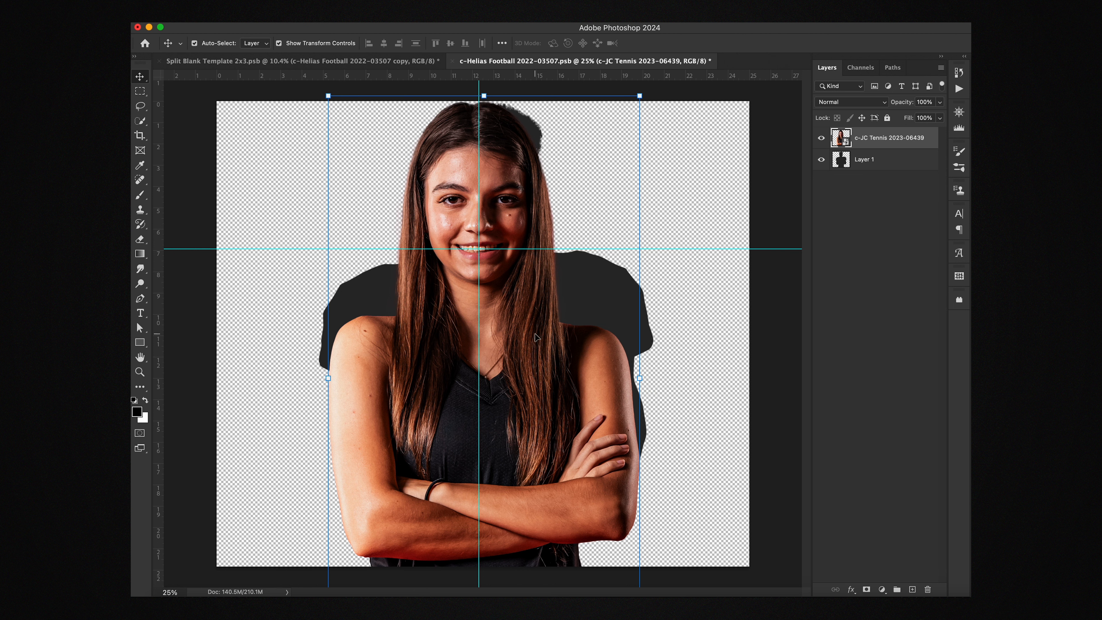
click(821, 160)
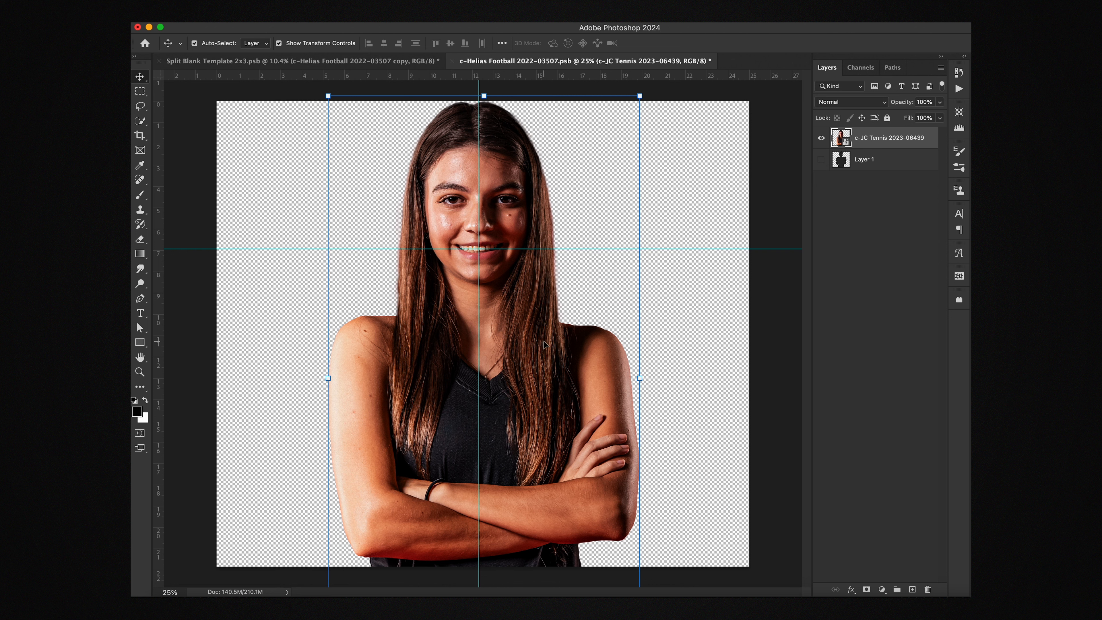
drag(486, 282, 527, 288)
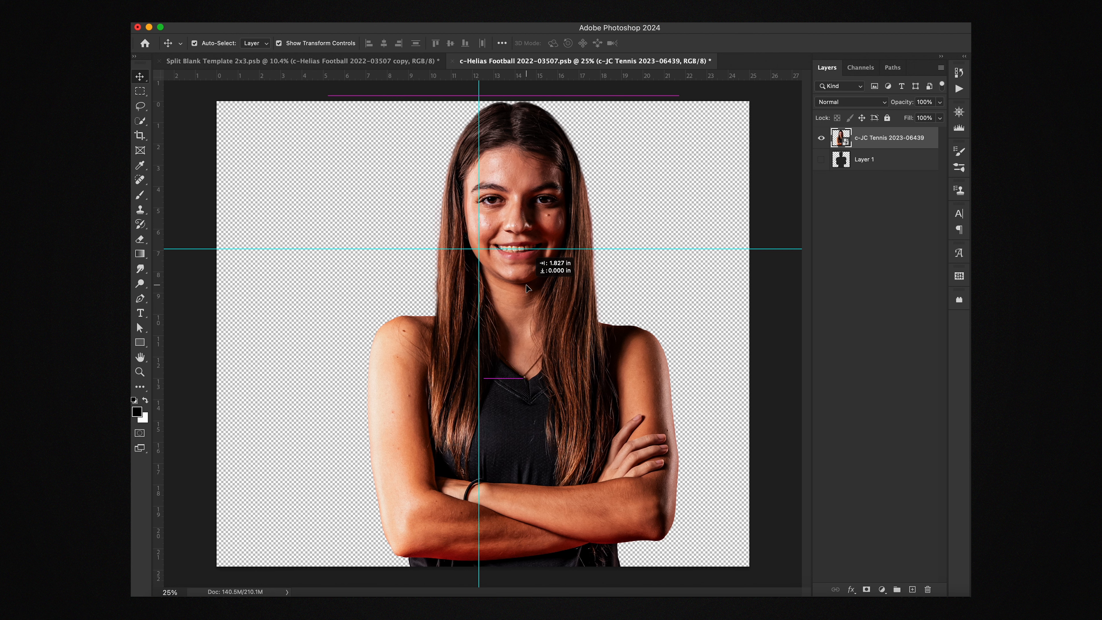
drag(527, 288, 526, 286)
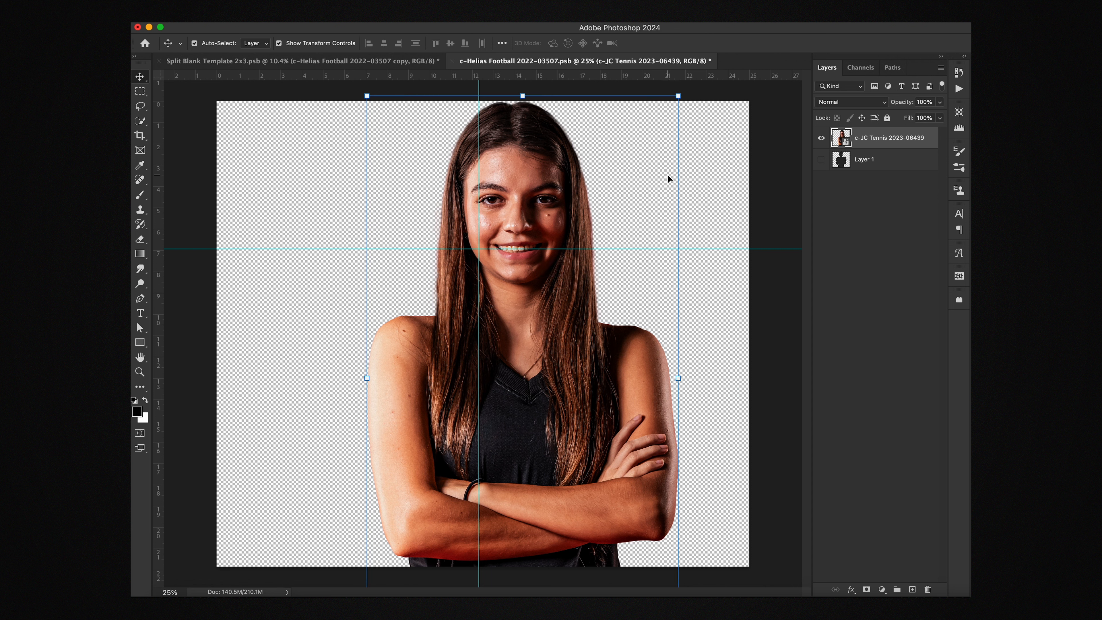
key(super+s)
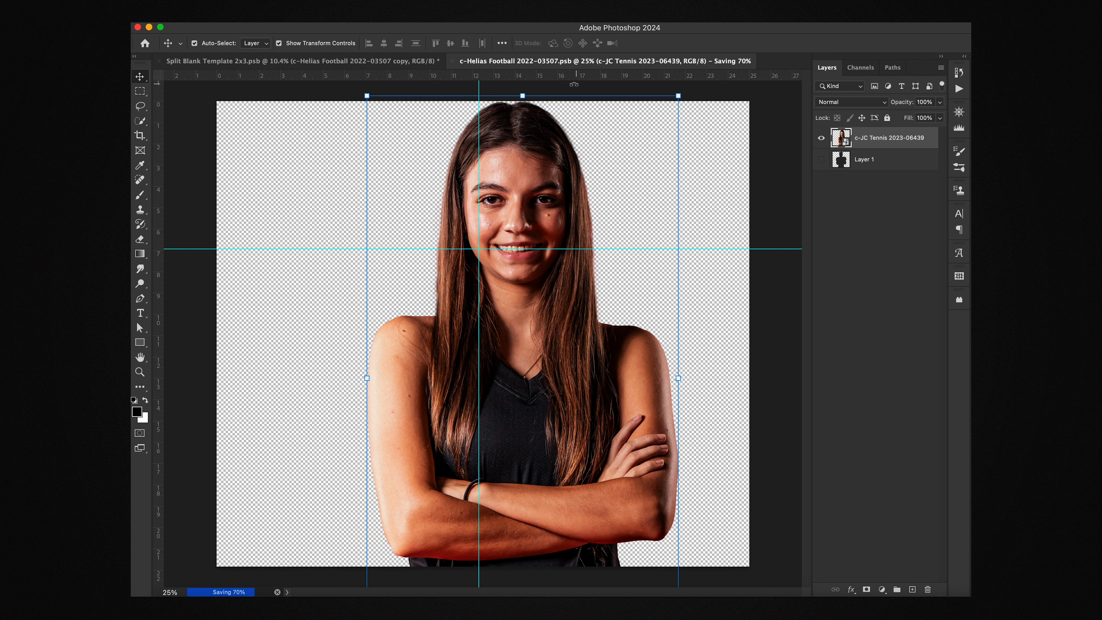
Step: In the poster template, keep the Background Color copy layer on Color blend and hide it
click(377, 63)
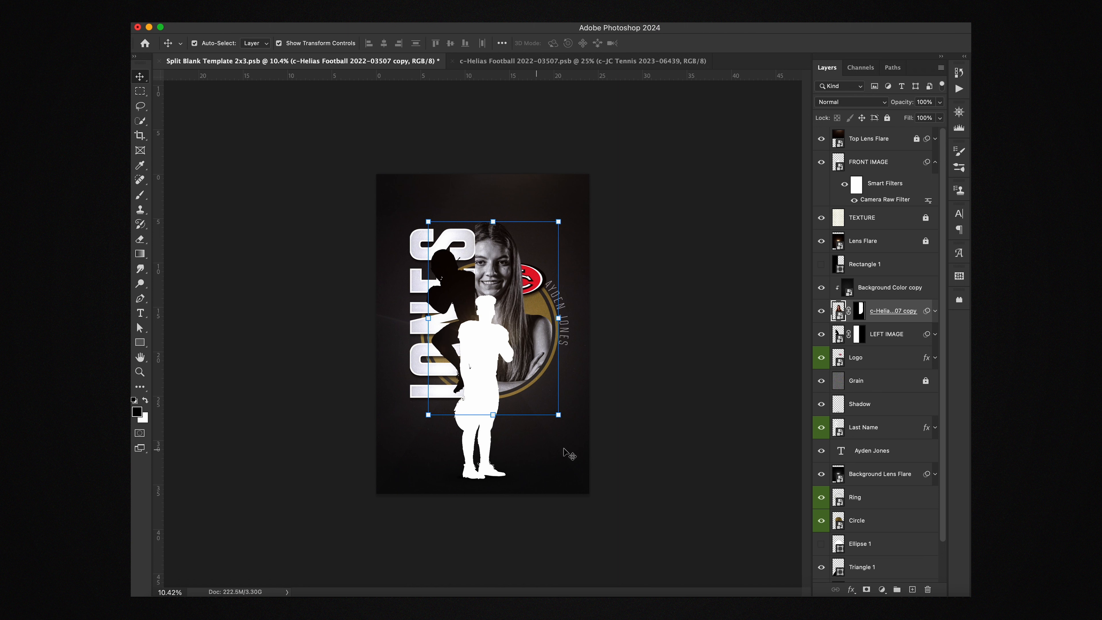
click(697, 346)
click(496, 270)
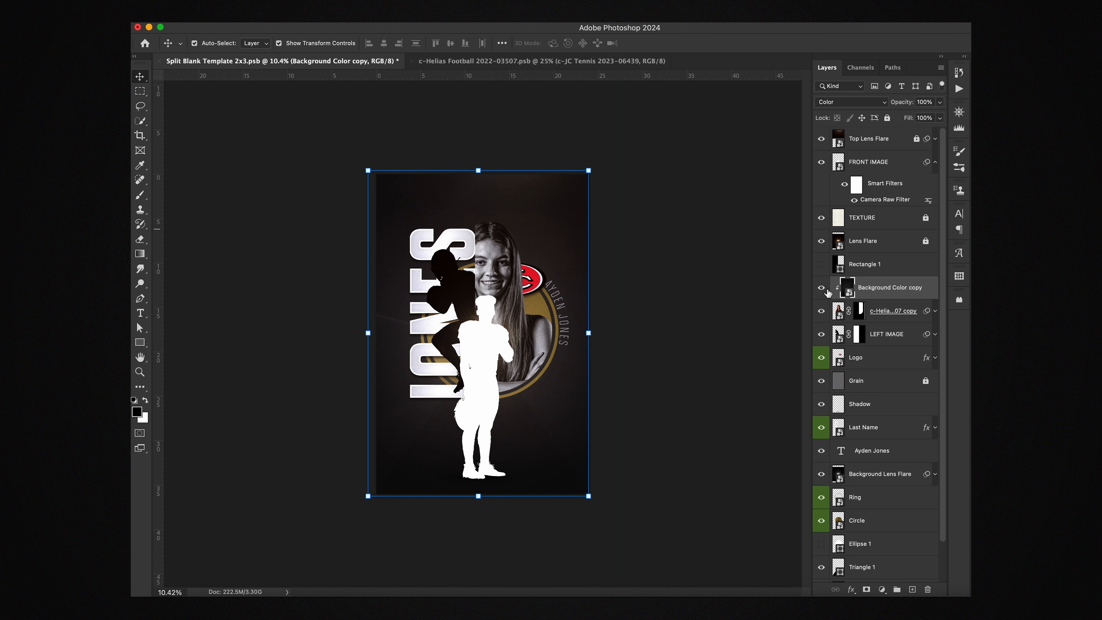
click(882, 104)
click(881, 103)
scroll(846, 382, down, 2)
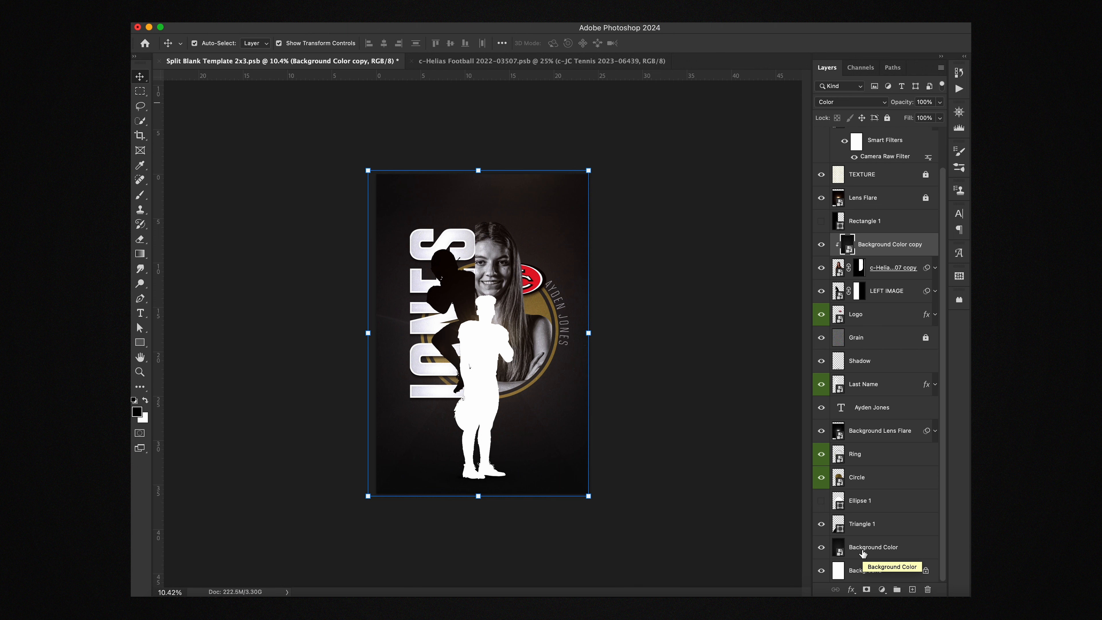
scroll(843, 311, up, 2)
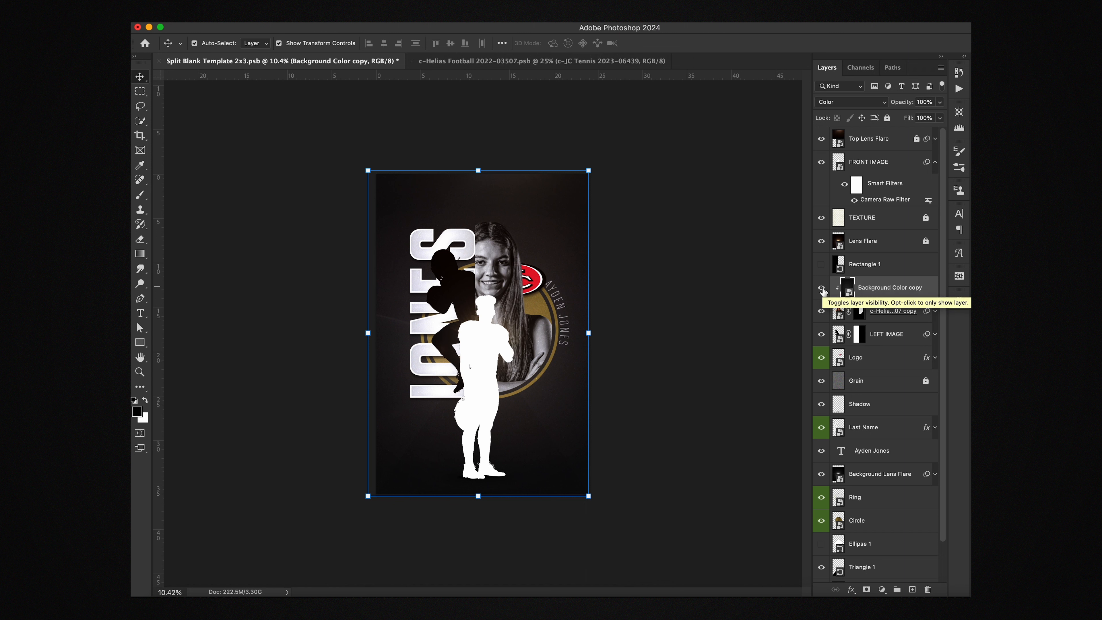
click(821, 288)
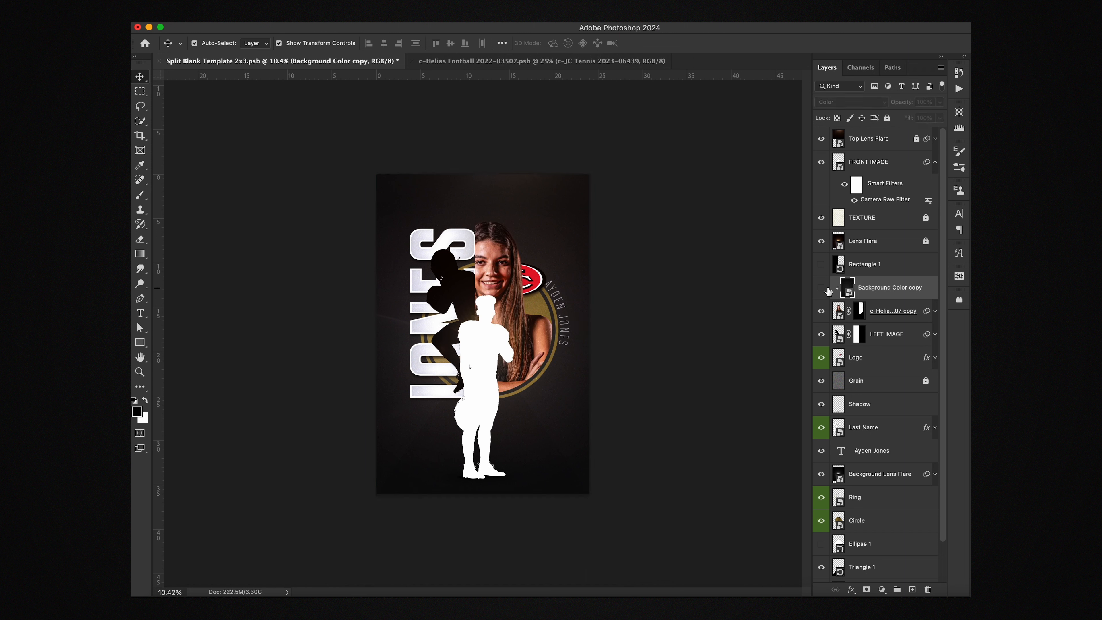
click(445, 267)
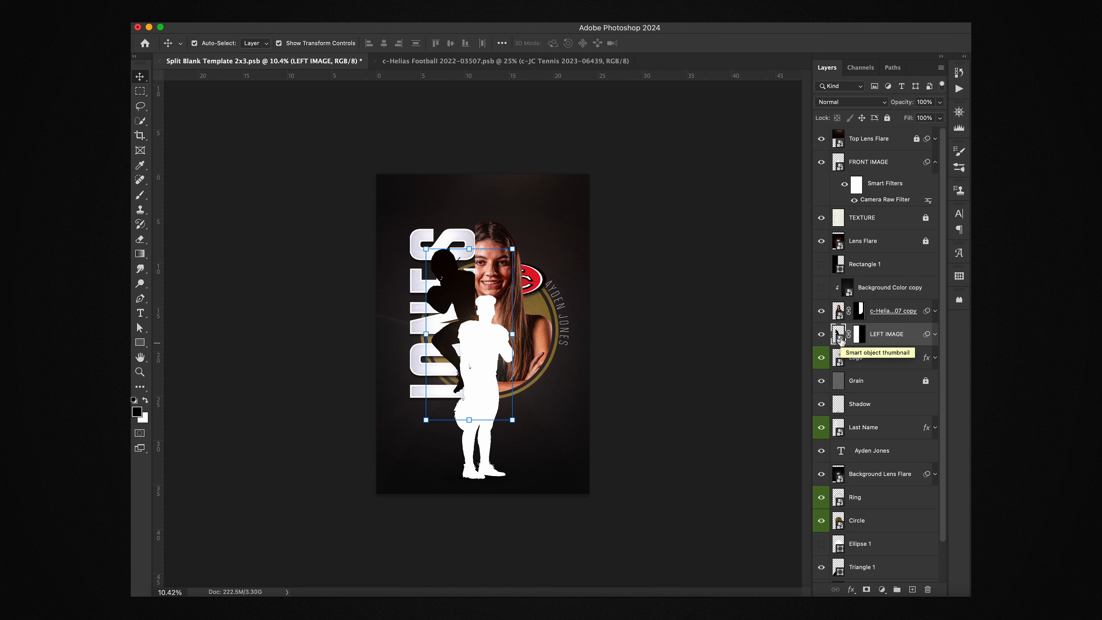
double_click(839, 340)
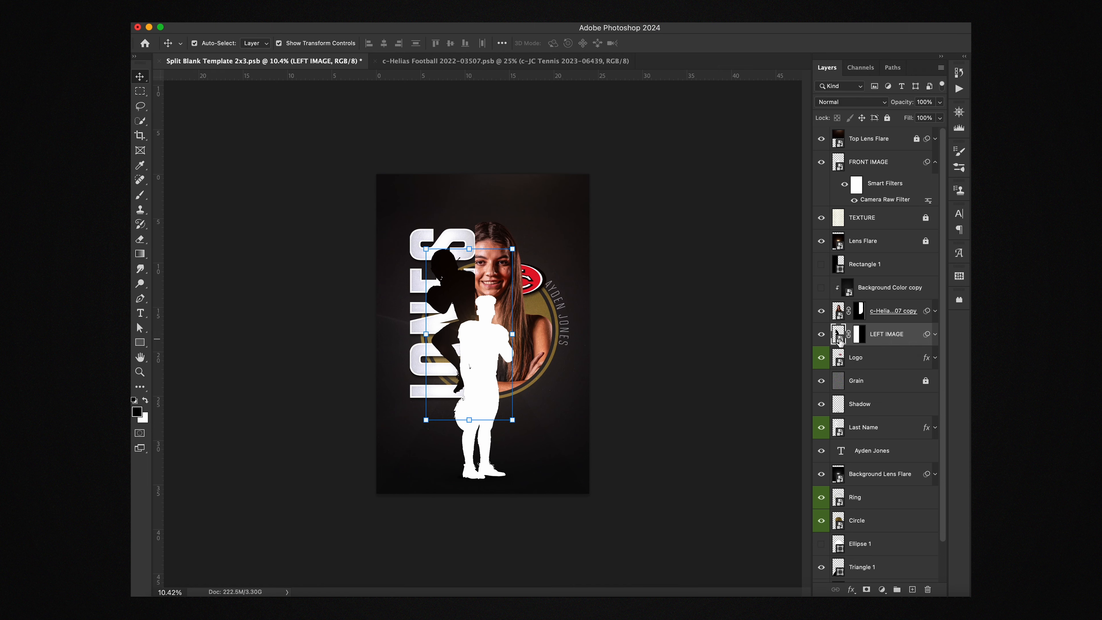
key(super+semicolon)
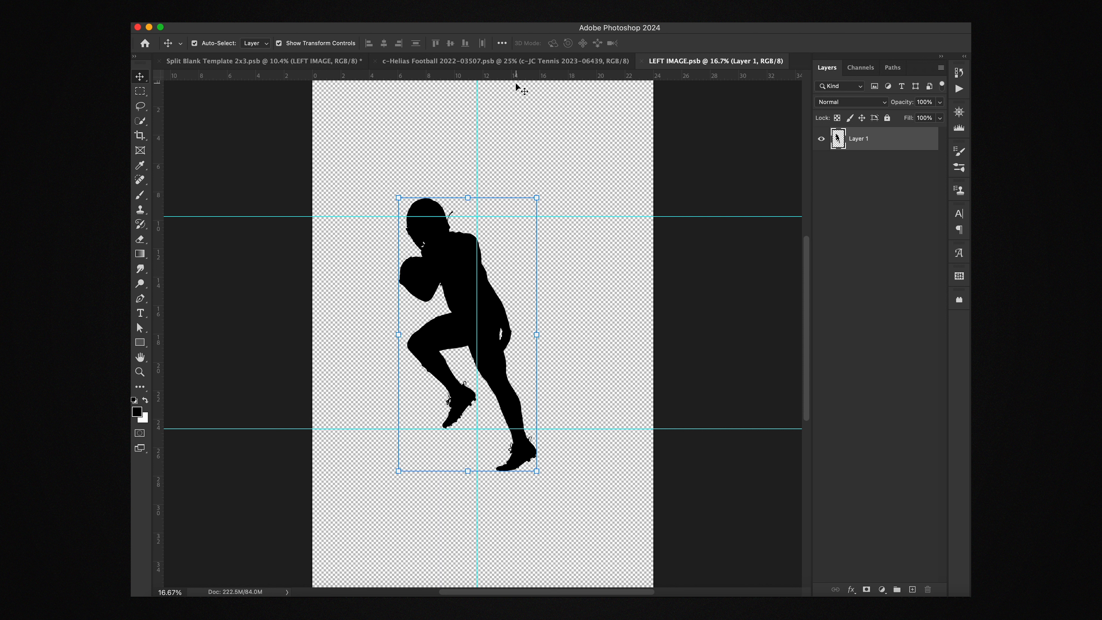
click(643, 61)
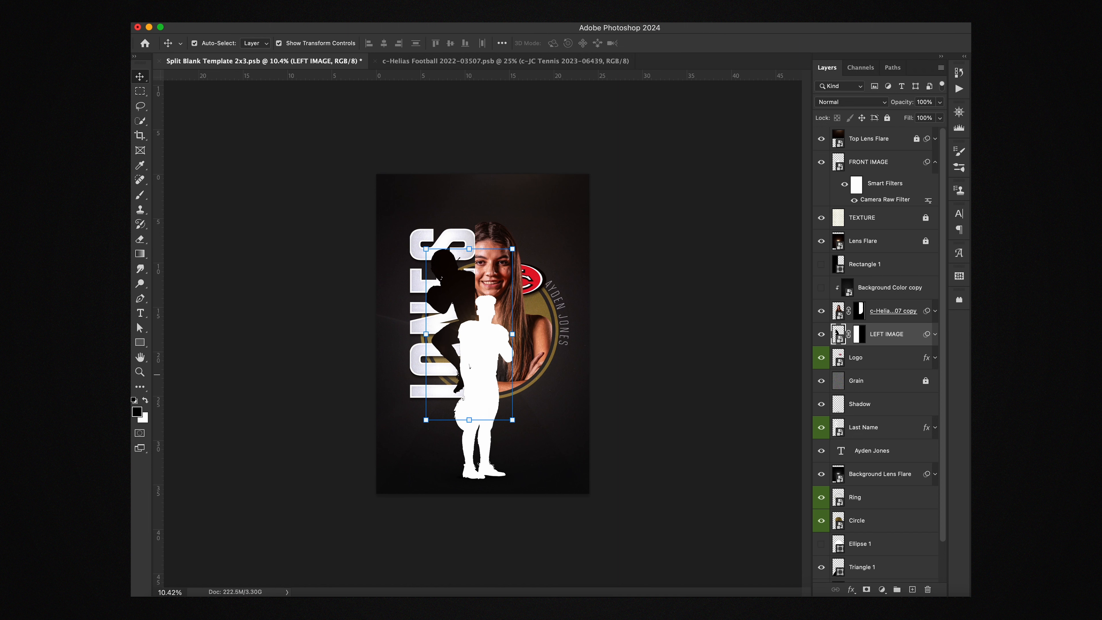
Step: Place c-JC Tennis 2023-00390 over the left silhouette, fit it, and copy the LEFT IMAGE mask onto it
drag(526, 289, 476, 345)
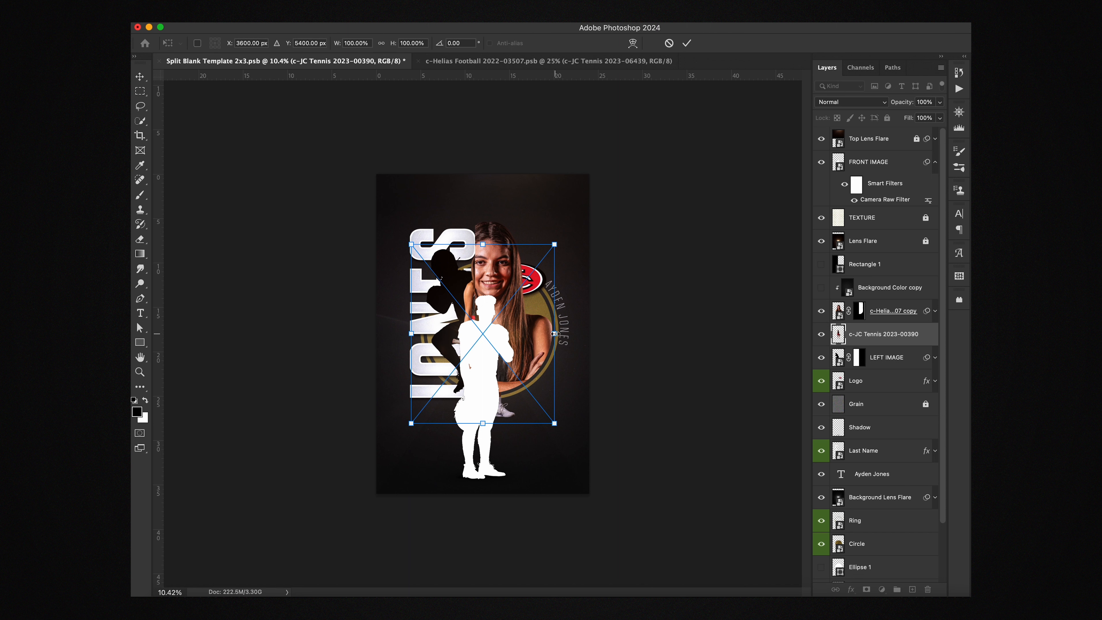
drag(555, 333, 509, 329)
drag(460, 434, 460, 415)
drag(521, 374, 522, 375)
key(Return)
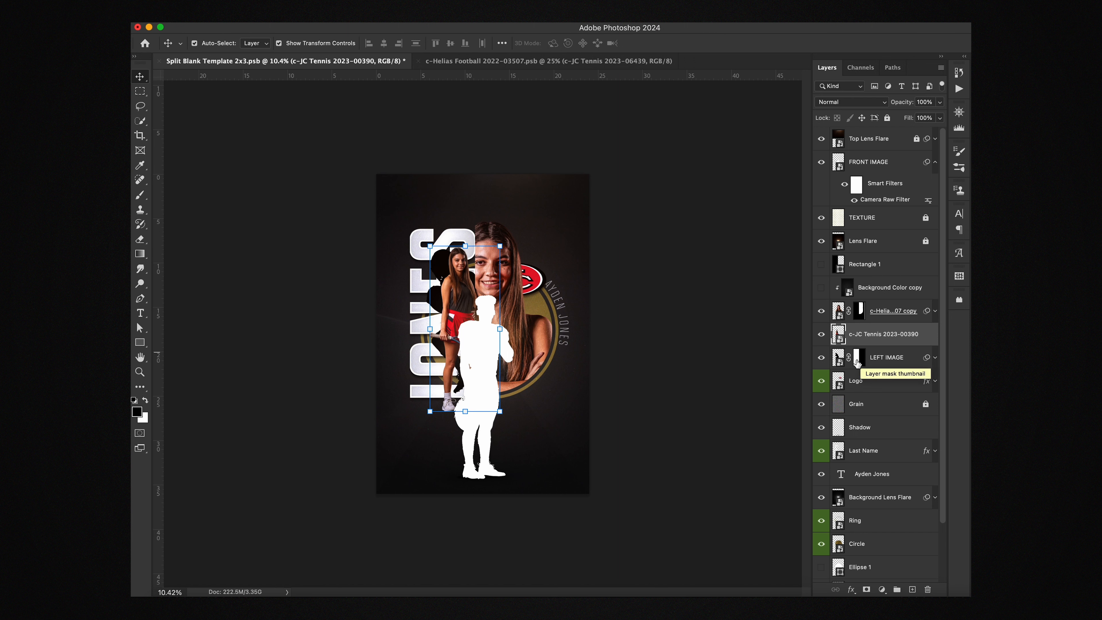
drag(858, 363, 858, 342)
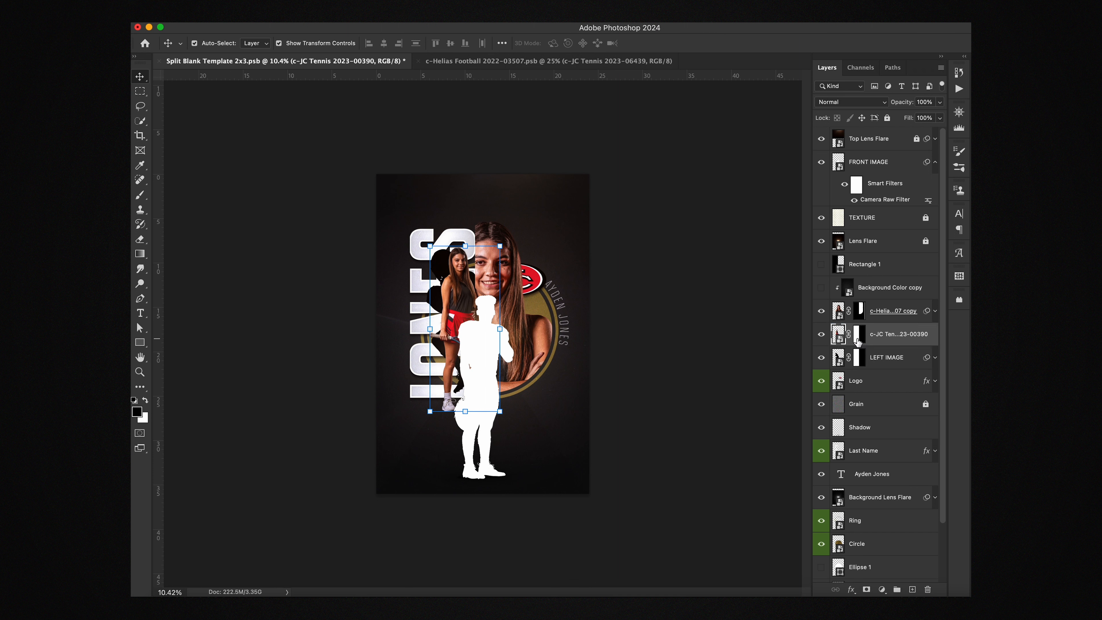
click(935, 357)
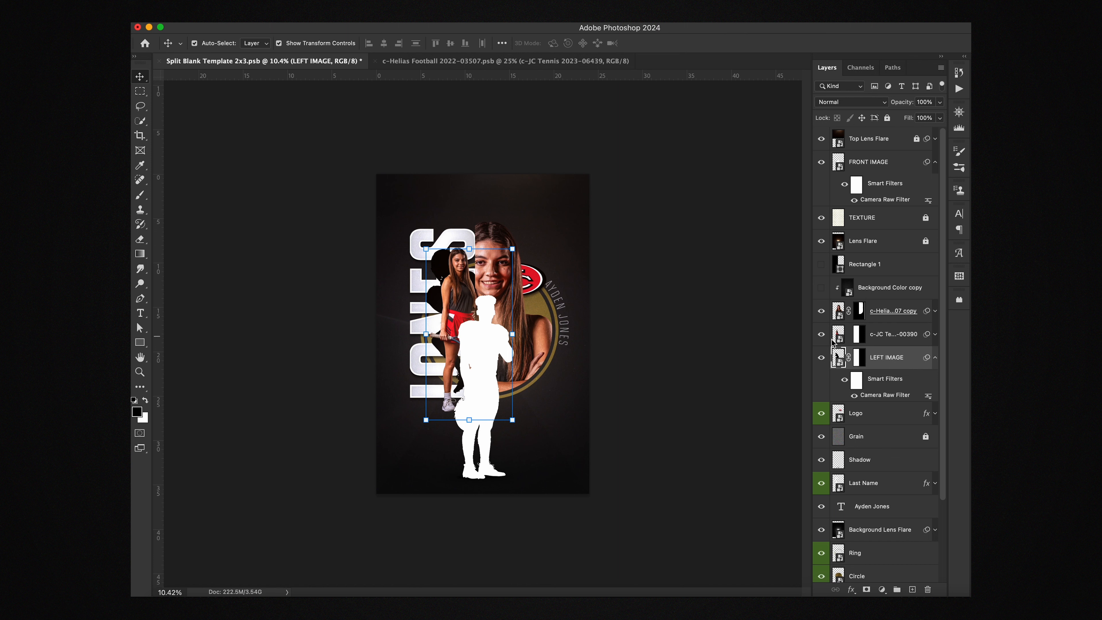
Step: Give the c-JC Tennis 00390 layer a Camera Raw smart filter, hide LEFT IMAGE, and select the white silhouette
right_click(887, 335)
click(873, 341)
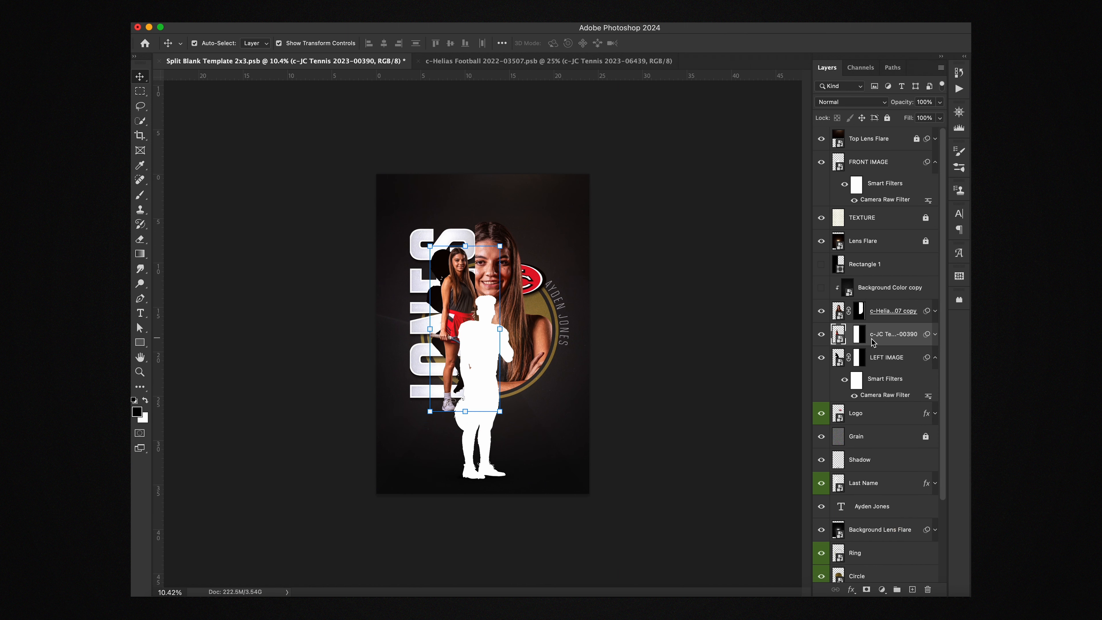
click(820, 358)
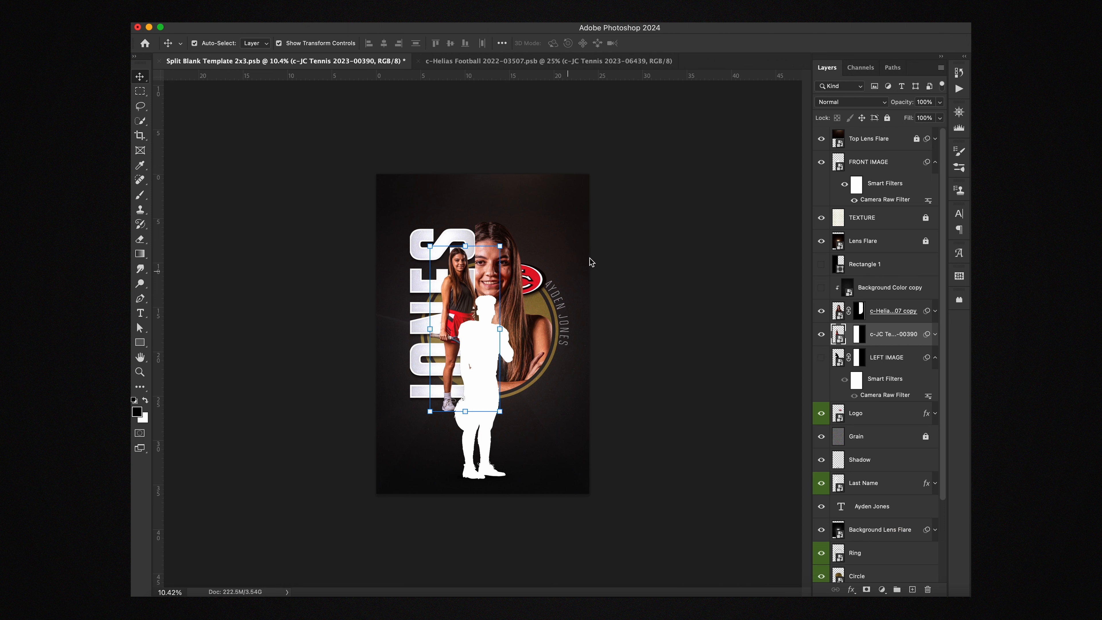
click(935, 334)
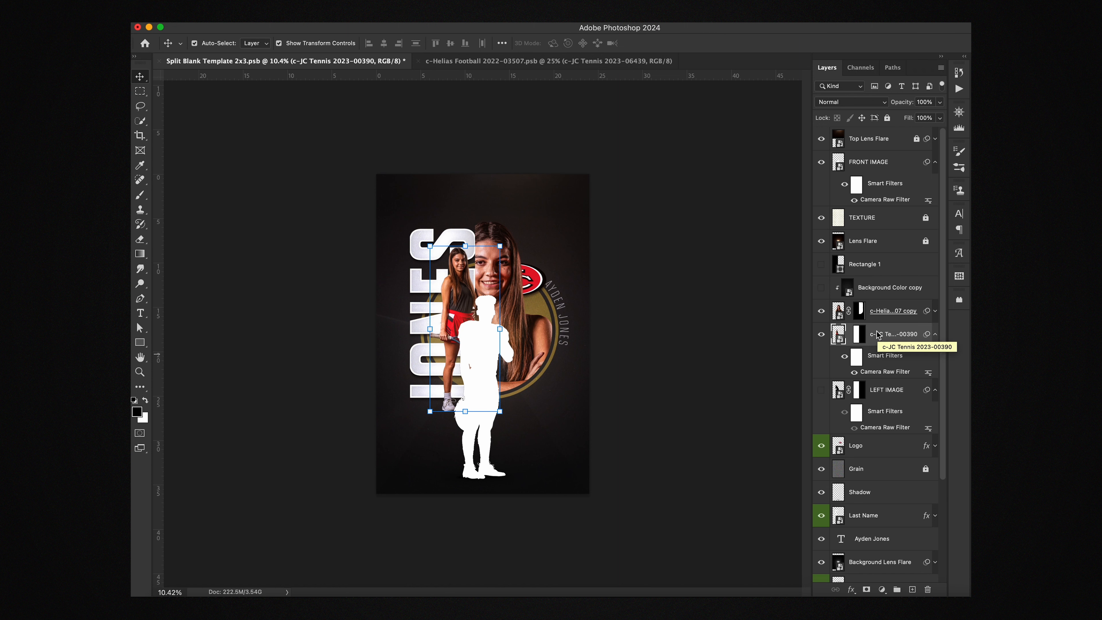
click(935, 335)
click(626, 375)
click(480, 357)
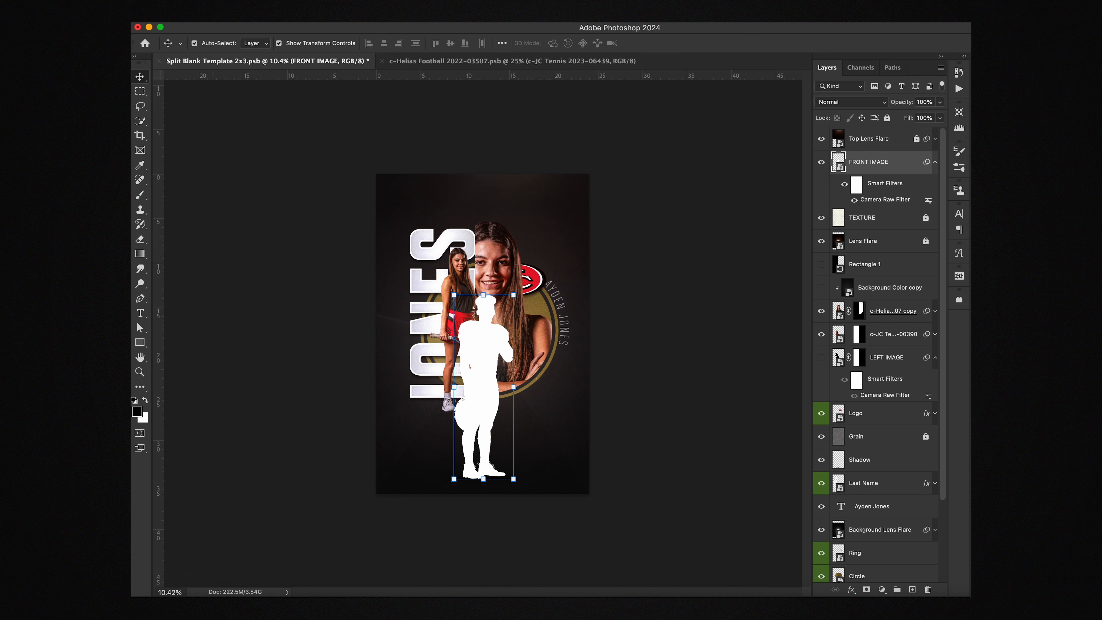
Step: Place c-JC Tennis 2023-00399 lower on the poster, scaled to about 132%
drag(364, 60, 481, 379)
drag(517, 338, 518, 410)
mouse_move(483, 330)
mouse_down()
mouse_move(483, 281)
mouse_move(491, 329)
mouse_up()
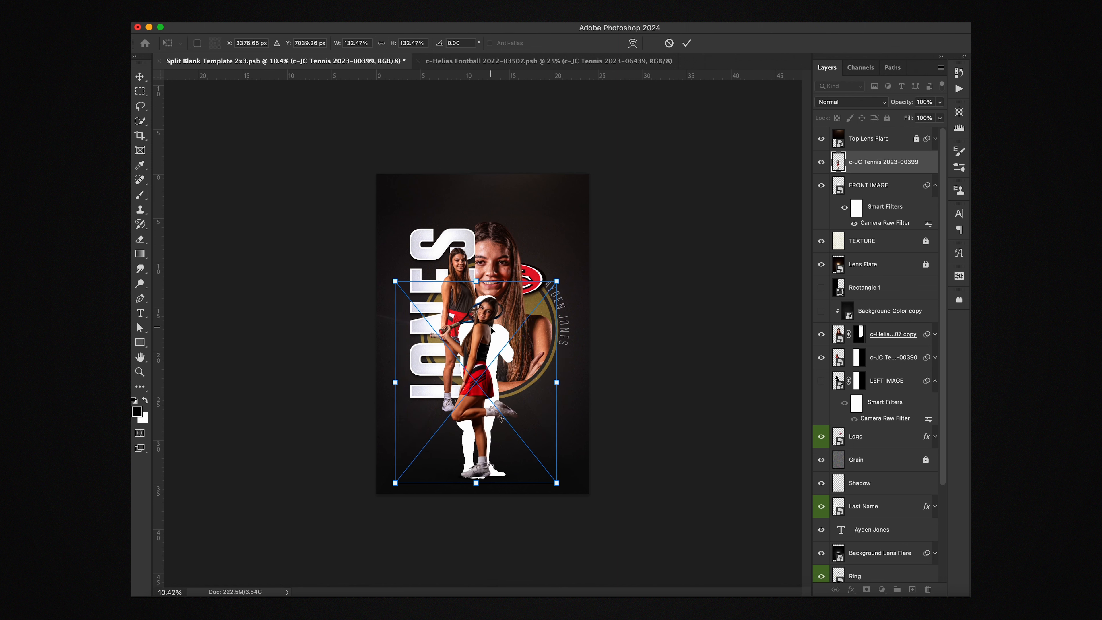
key(Return)
Step: Delete the white FRONT IMAGE silhouette and shift the new tennis photo slightly right
click(885, 185)
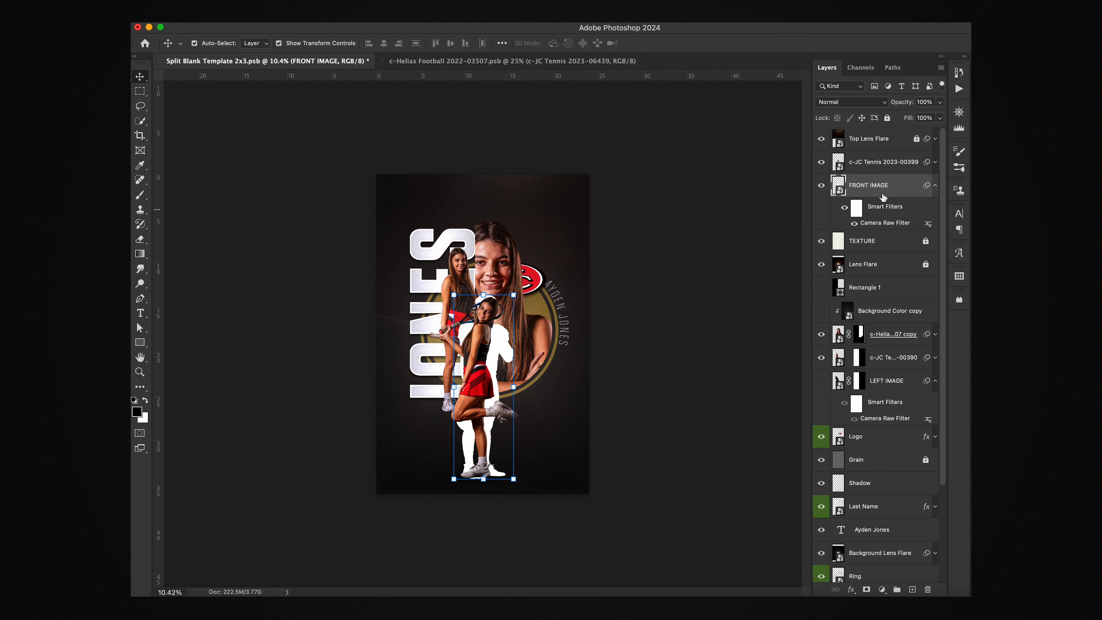
key(Delete)
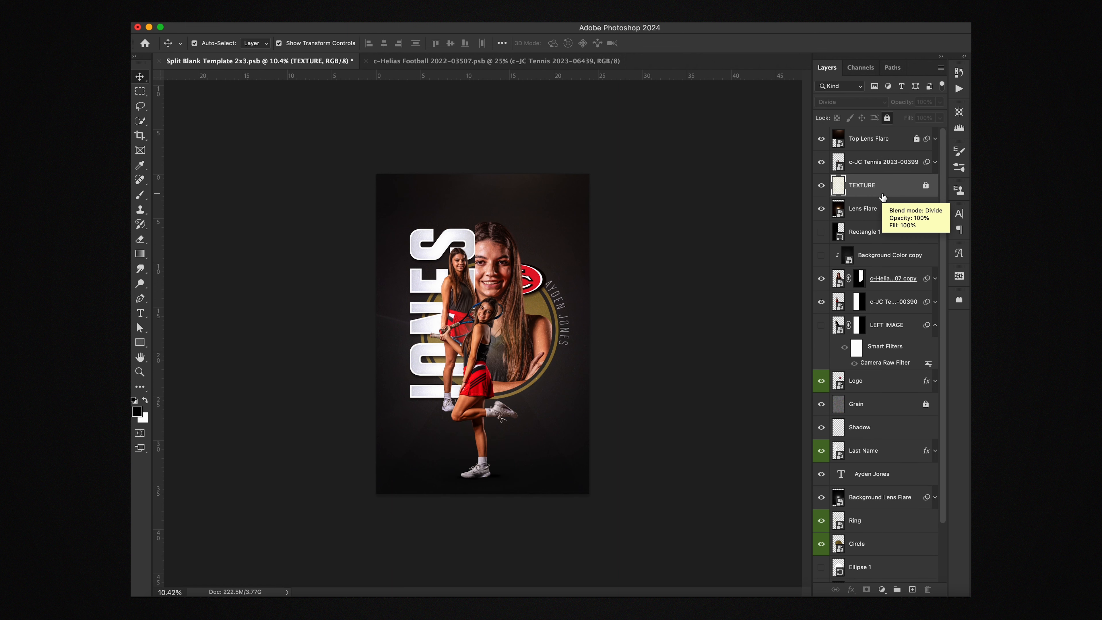
drag(480, 364, 482, 364)
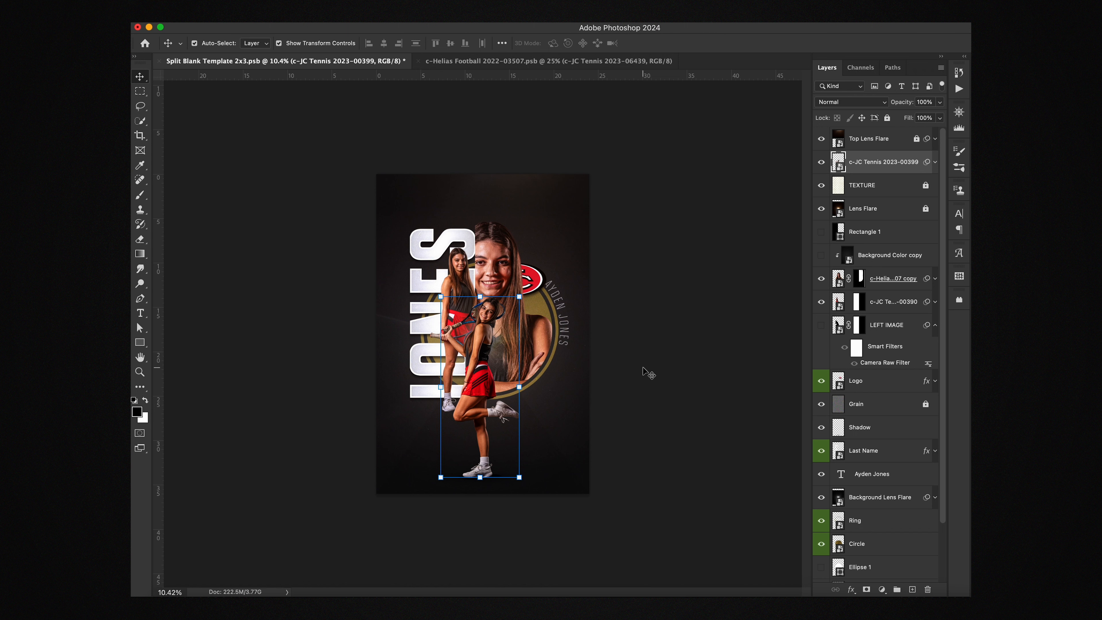
click(680, 350)
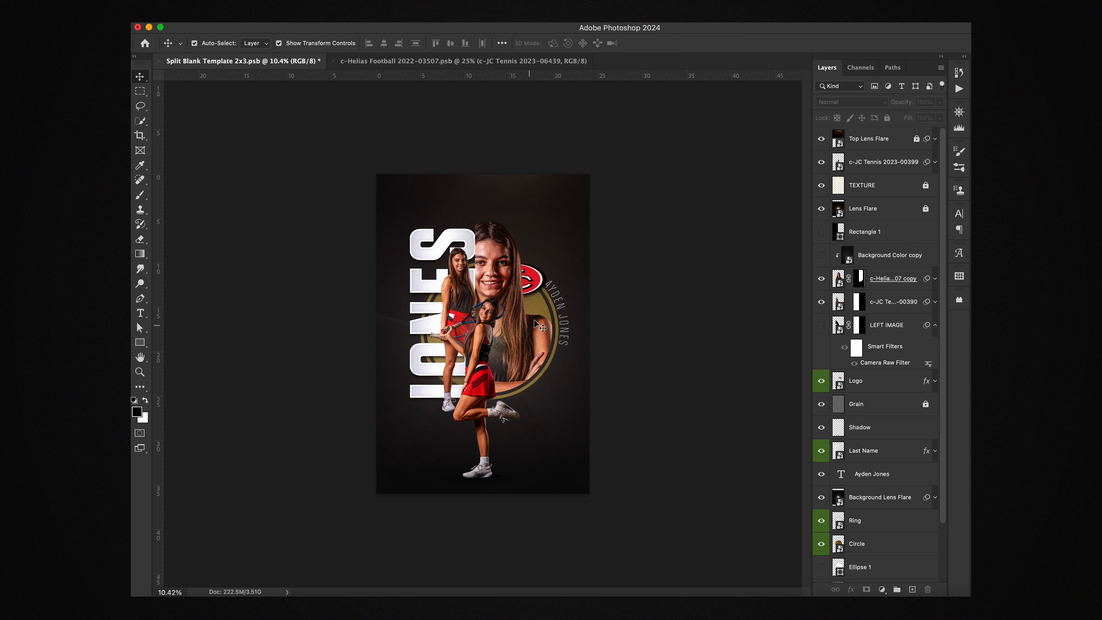
scroll(852, 442, down, 3)
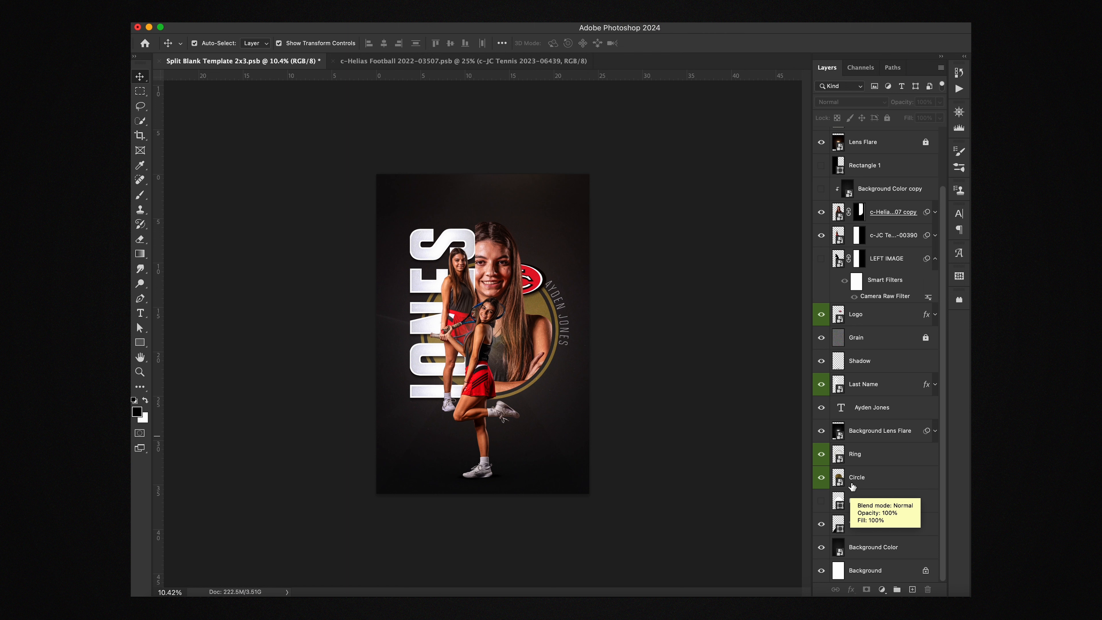
Step: In Circle.psb, hide Silver, show the White gradient layer, save, and close the file
double_click(840, 482)
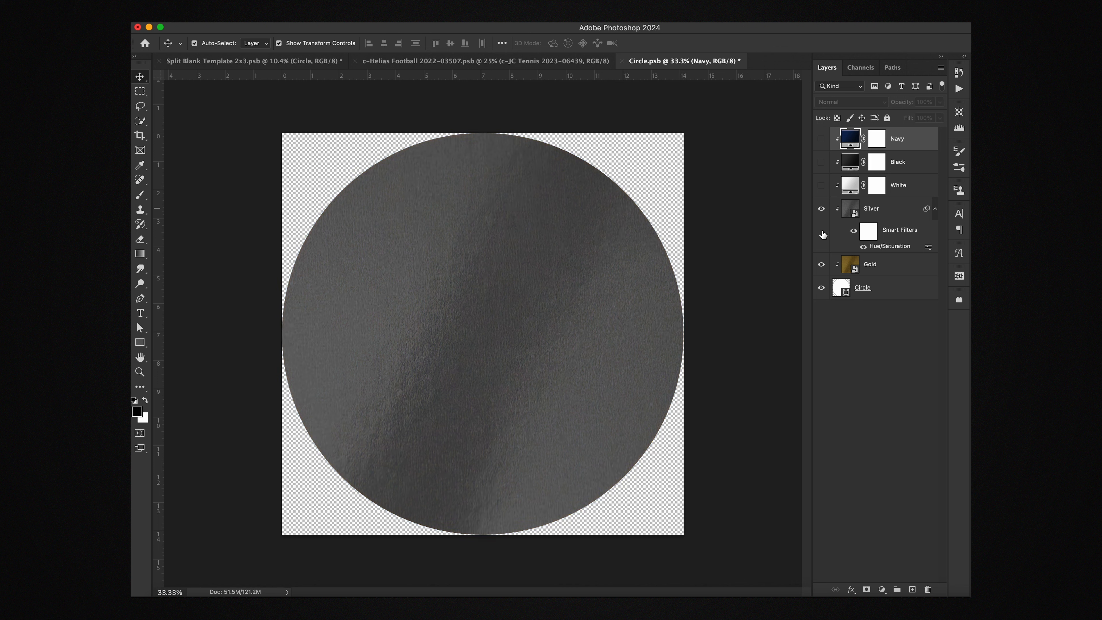
click(820, 210)
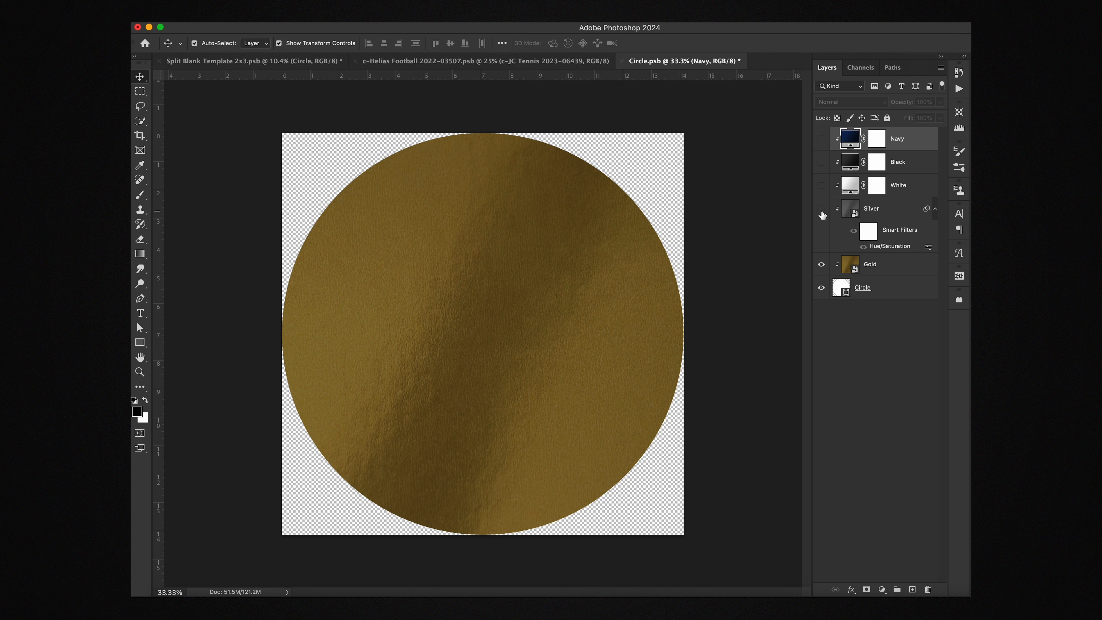
click(821, 210)
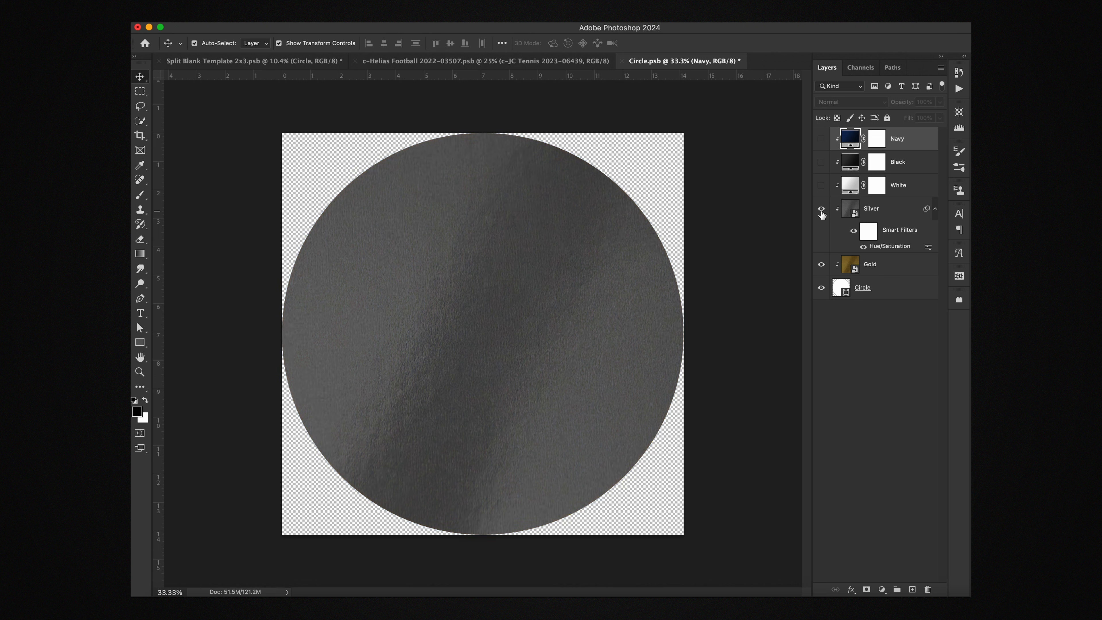
click(820, 210)
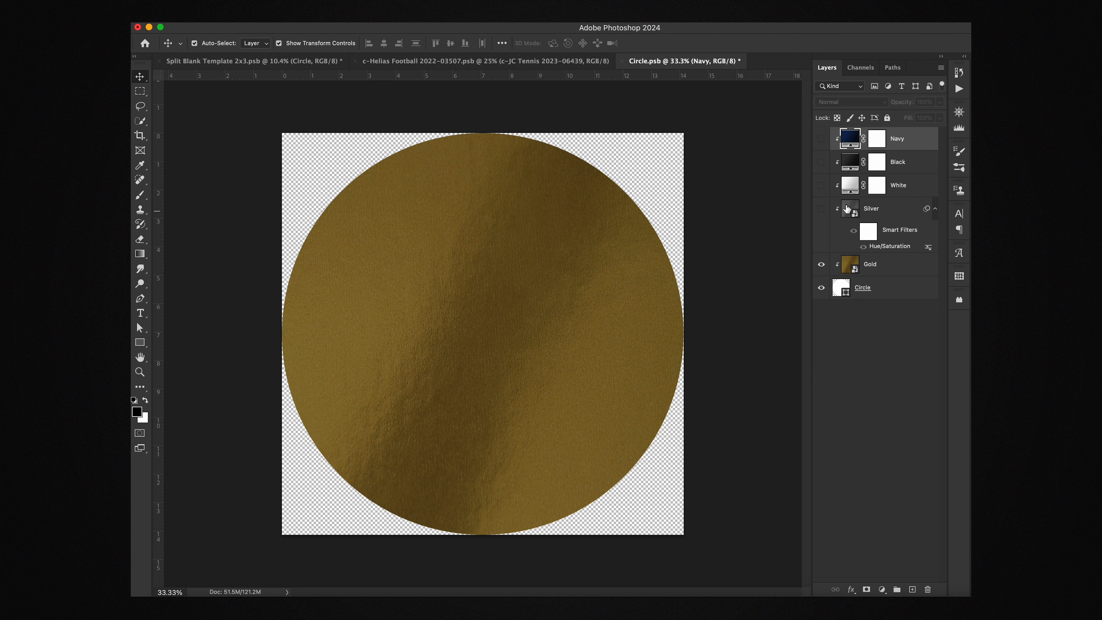
click(821, 186)
key(super+s)
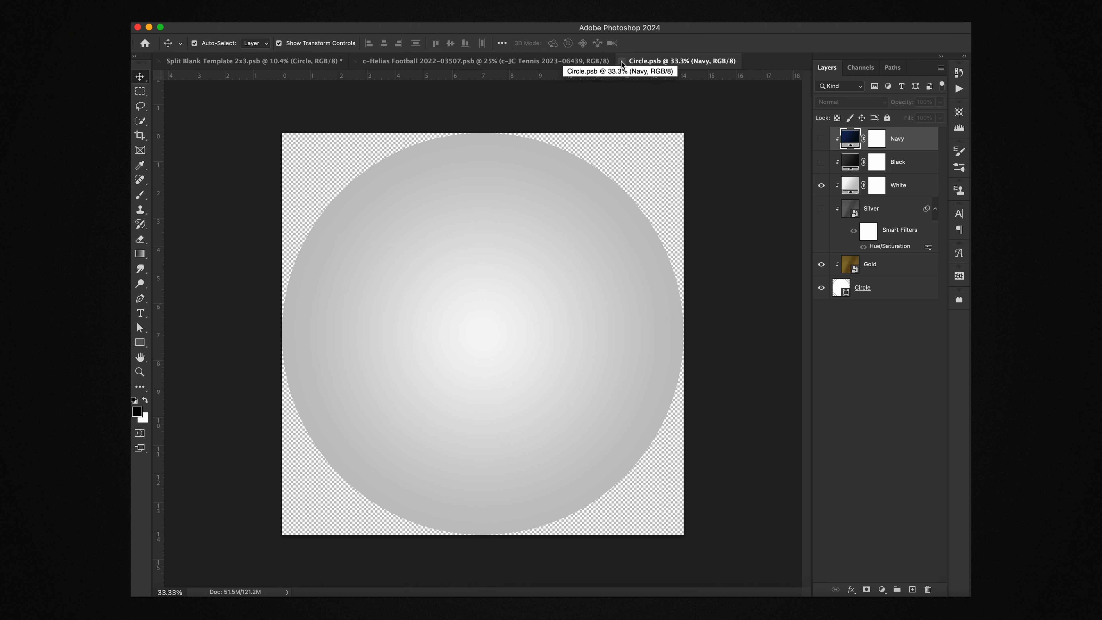
click(622, 62)
click(693, 414)
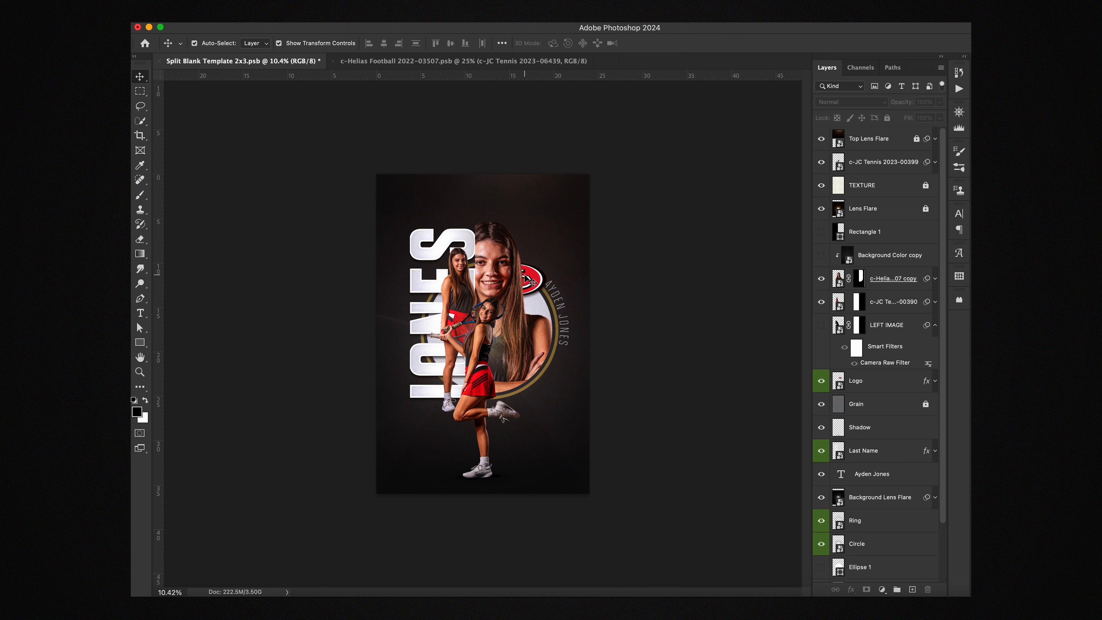
Step: Sample the red from the JC logo as the foreground colour
key(i)
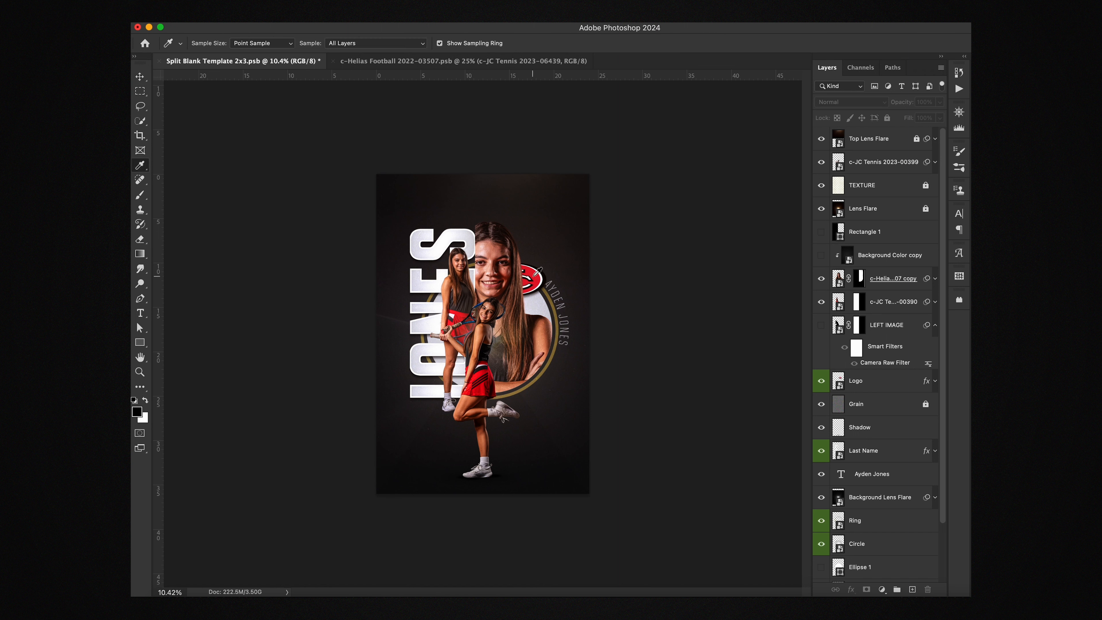
click(535, 279)
scroll(864, 519, down, 1)
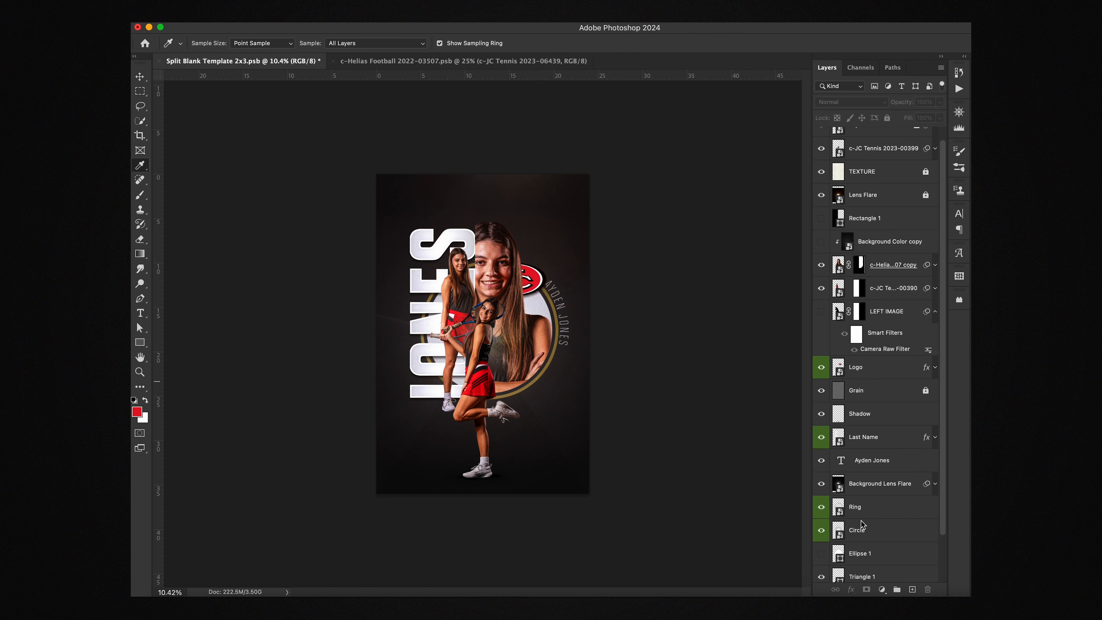
Step: In Ring.psb, draw a red rectangle clipped to the Ring layer, save, and close it
double_click(839, 514)
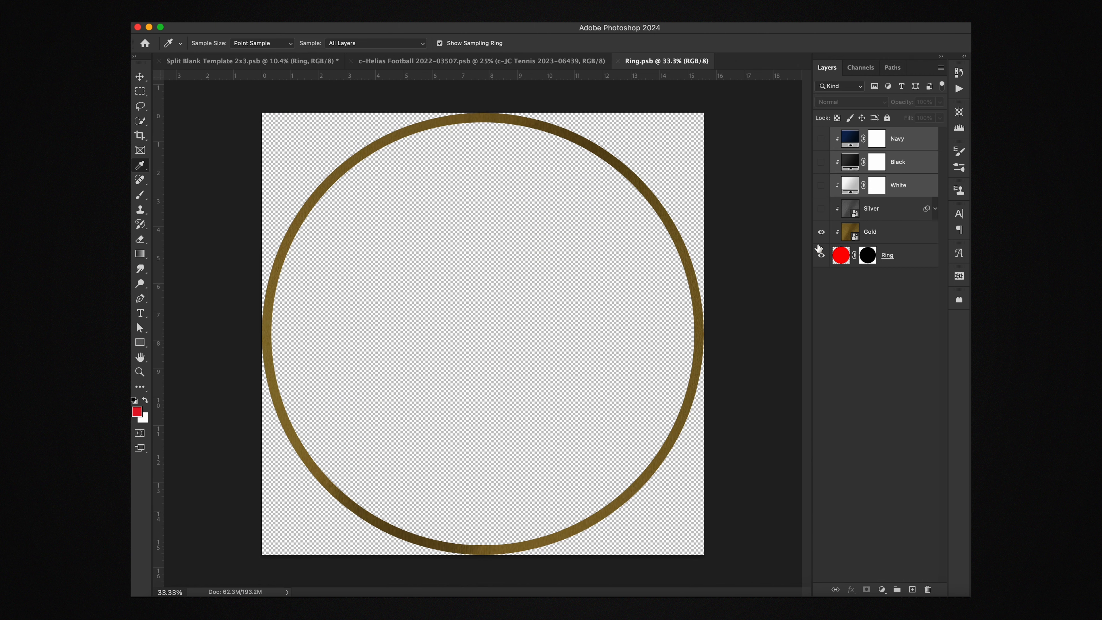
click(140, 342)
drag(232, 97, 717, 566)
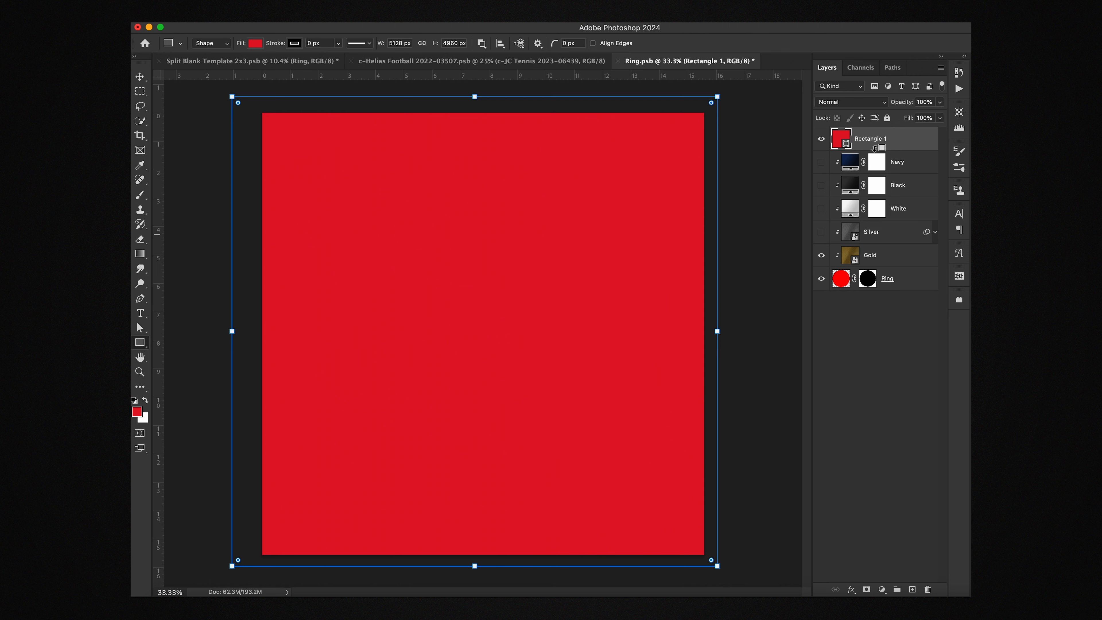
alt+click(887, 148)
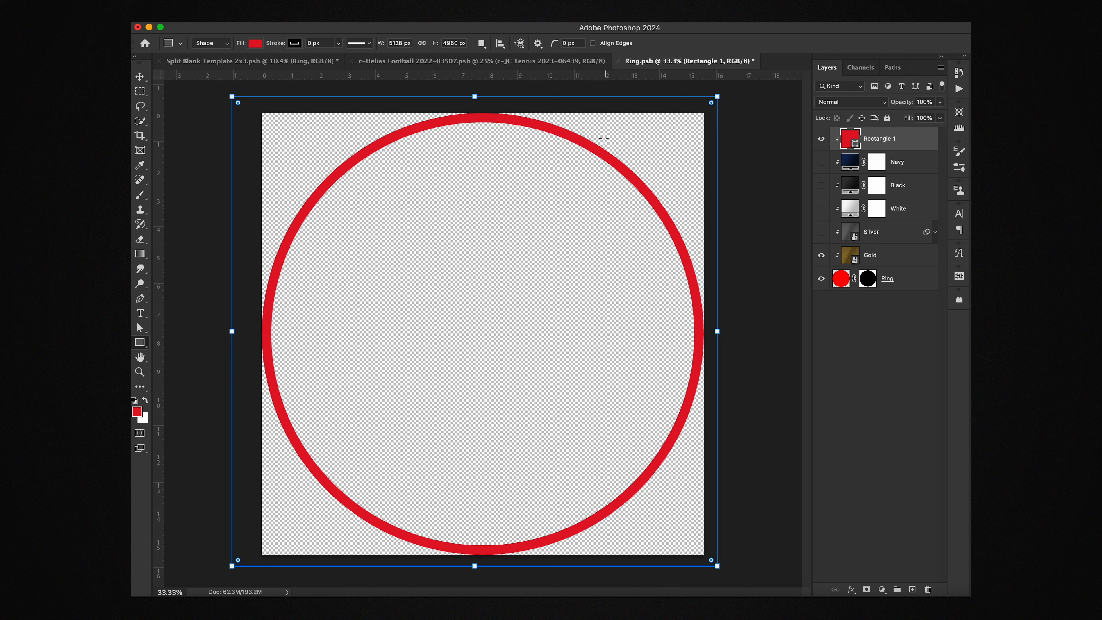
key(super+s)
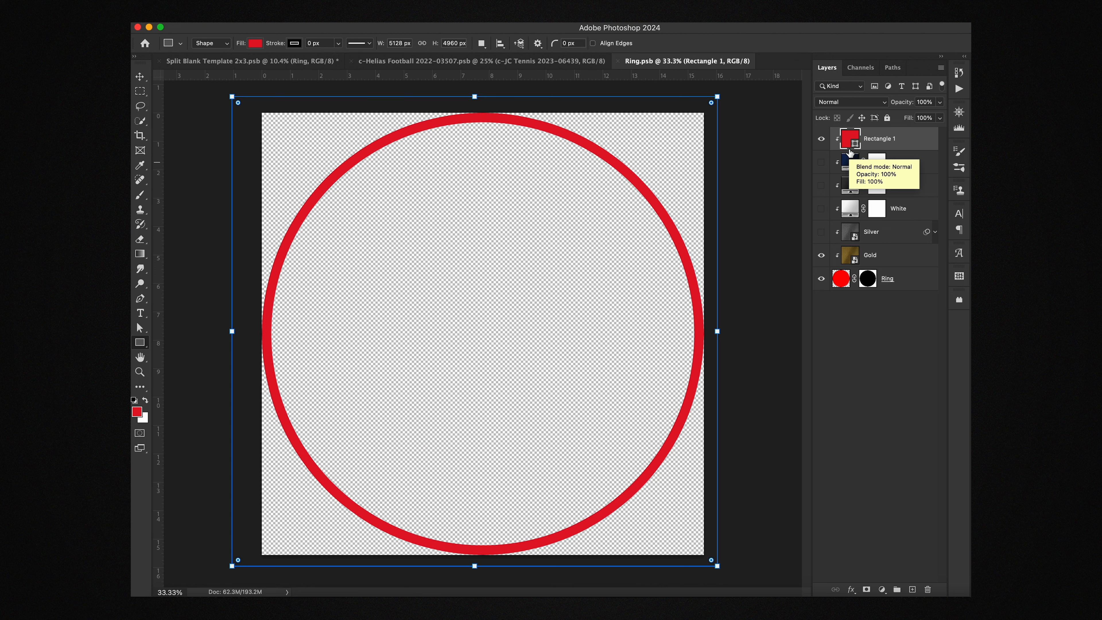
click(616, 62)
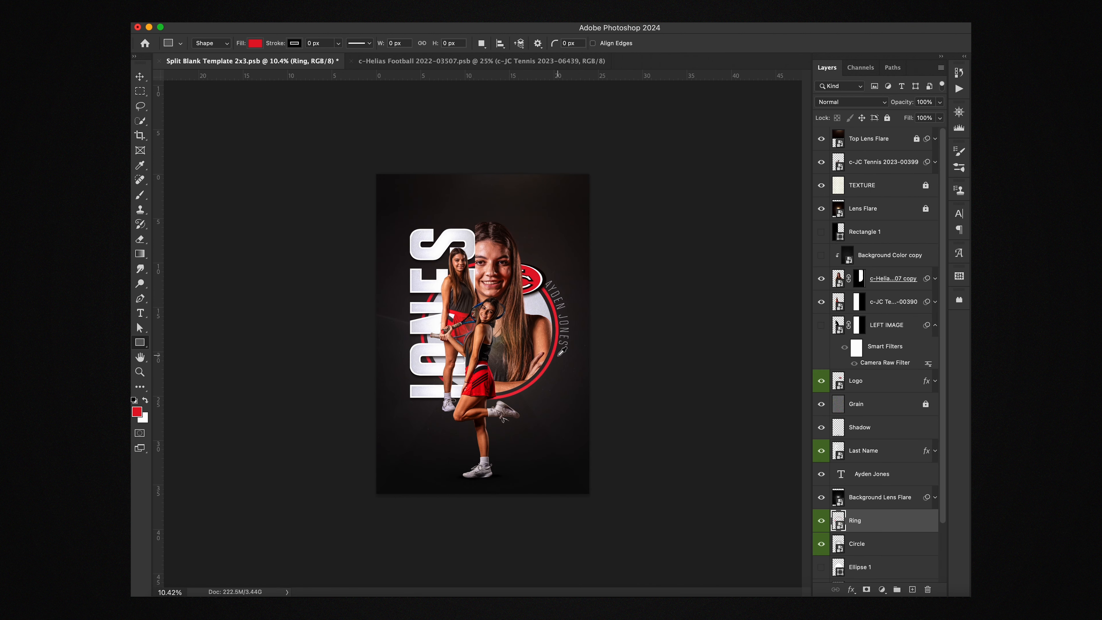
Step: Hide and reshow the Top Lens Flare layer to compare its effect
scroll(562, 351, up, 2)
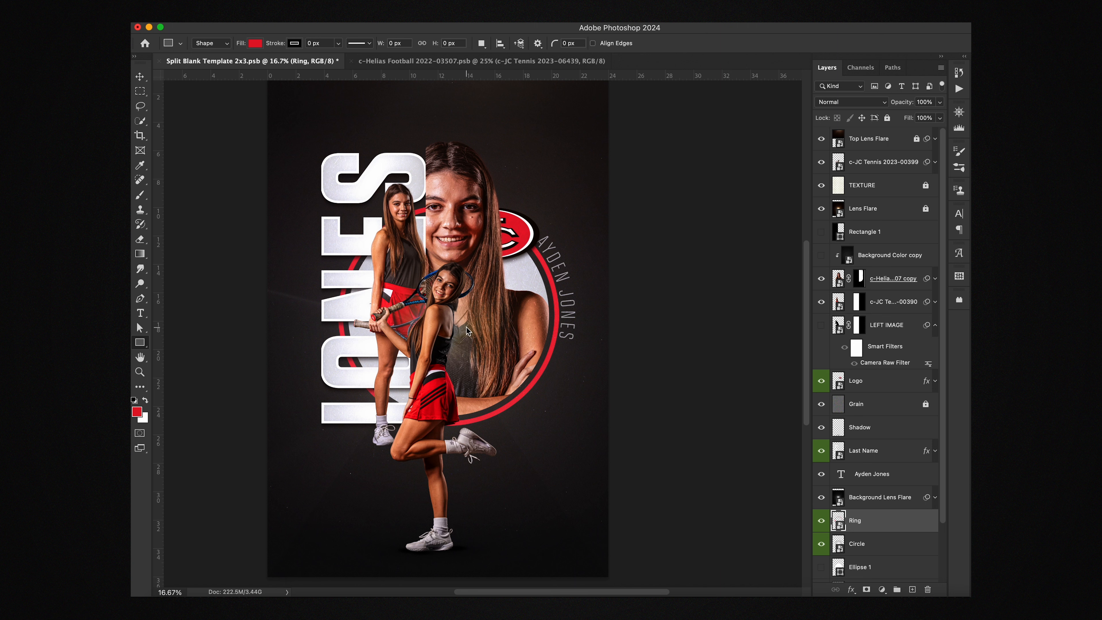
scroll(458, 299, down, 2)
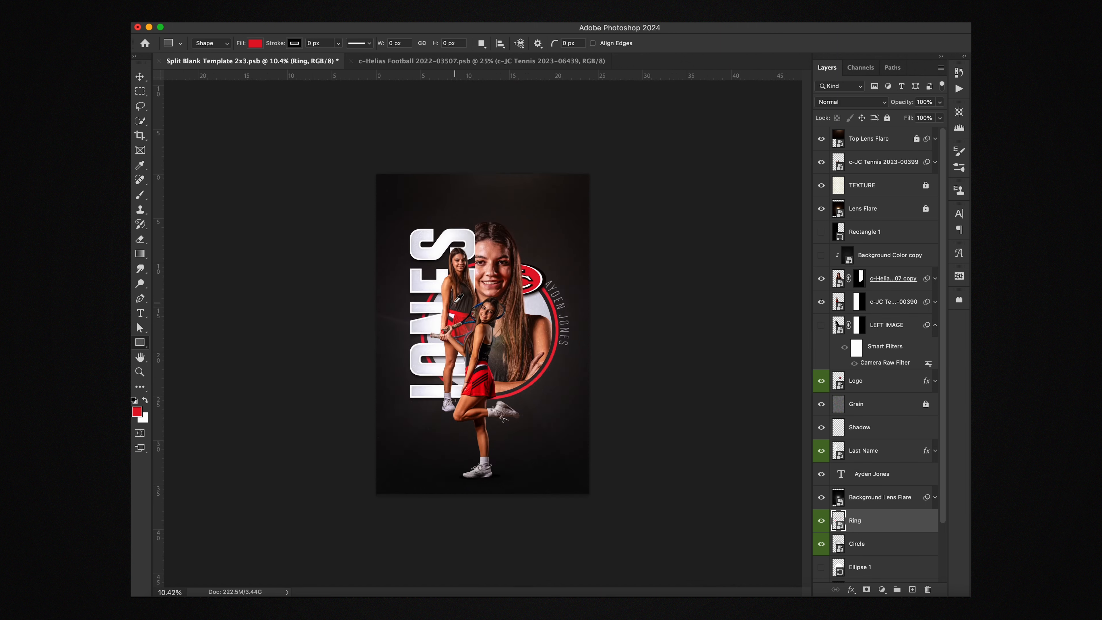
scroll(458, 300, up, 2)
scroll(897, 476, down, 3)
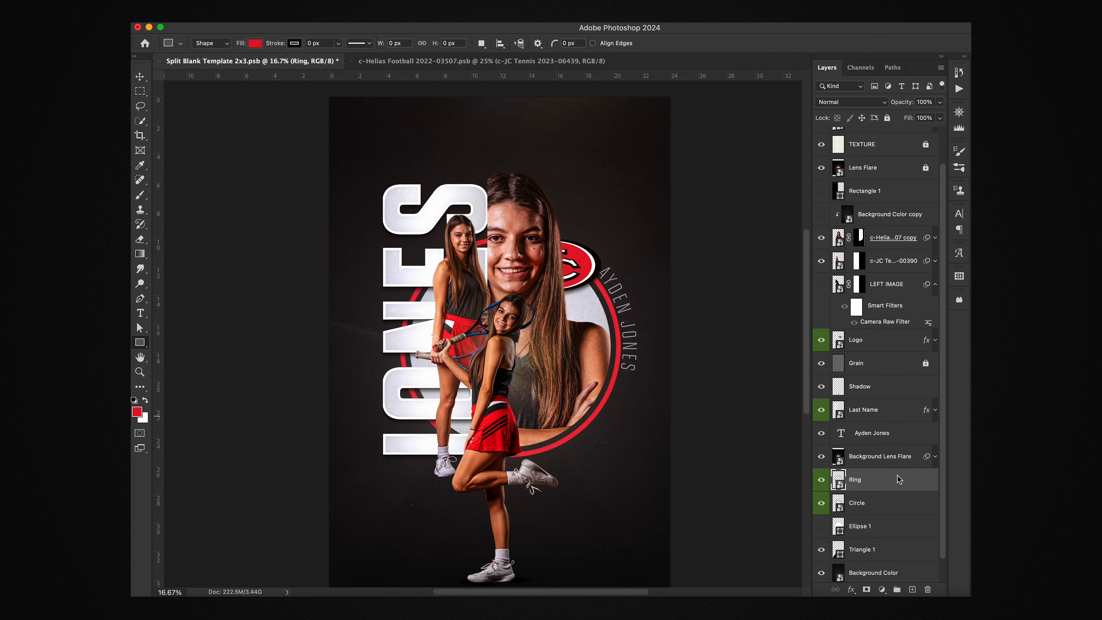
scroll(897, 476, down, 1)
scroll(897, 476, up, 3)
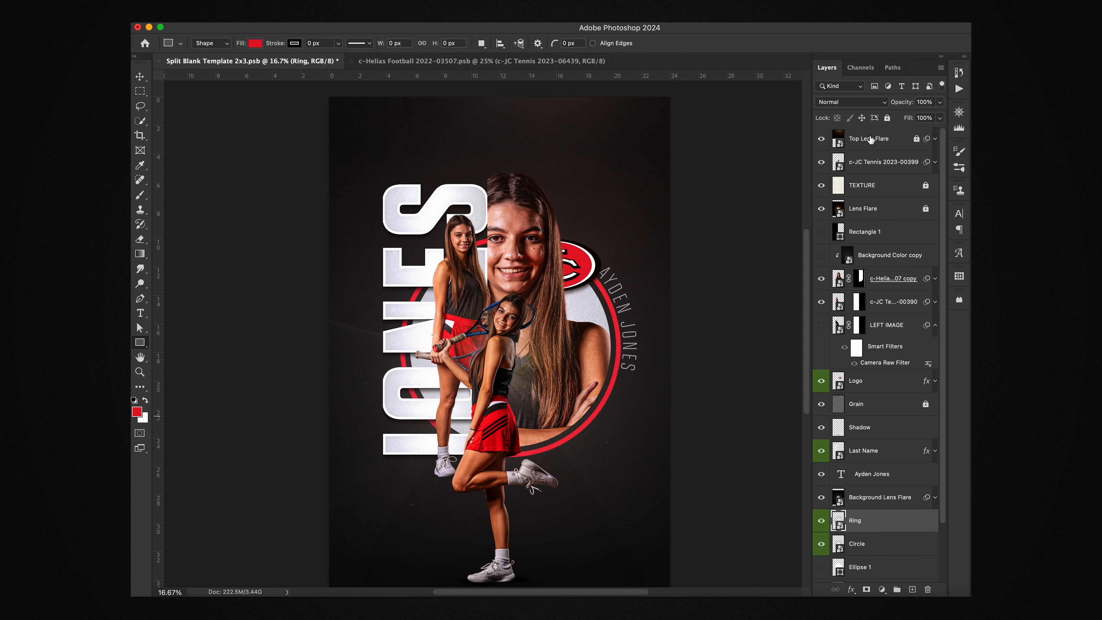
scroll(584, 280, down, 2)
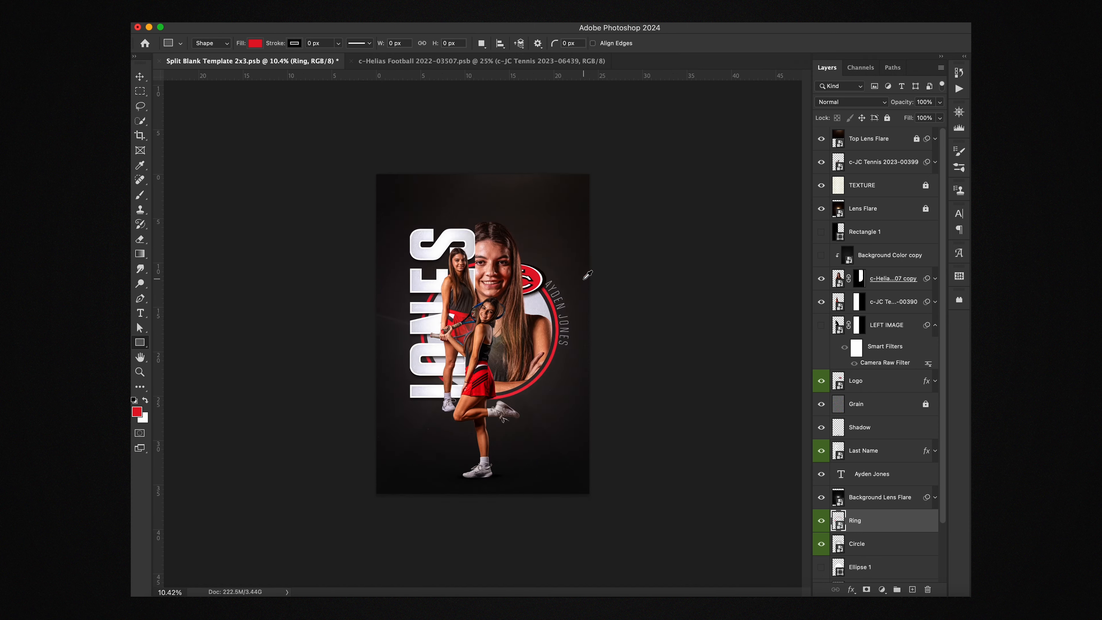
scroll(584, 280, up, 2)
scroll(548, 211, up, 1)
scroll(549, 211, up, 1)
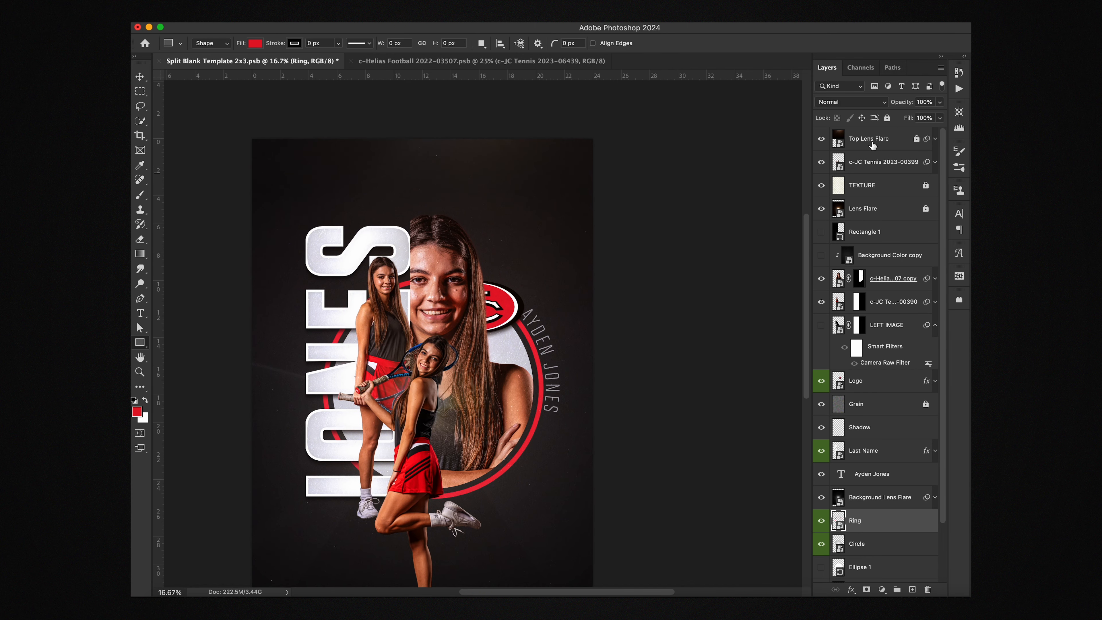
click(820, 140)
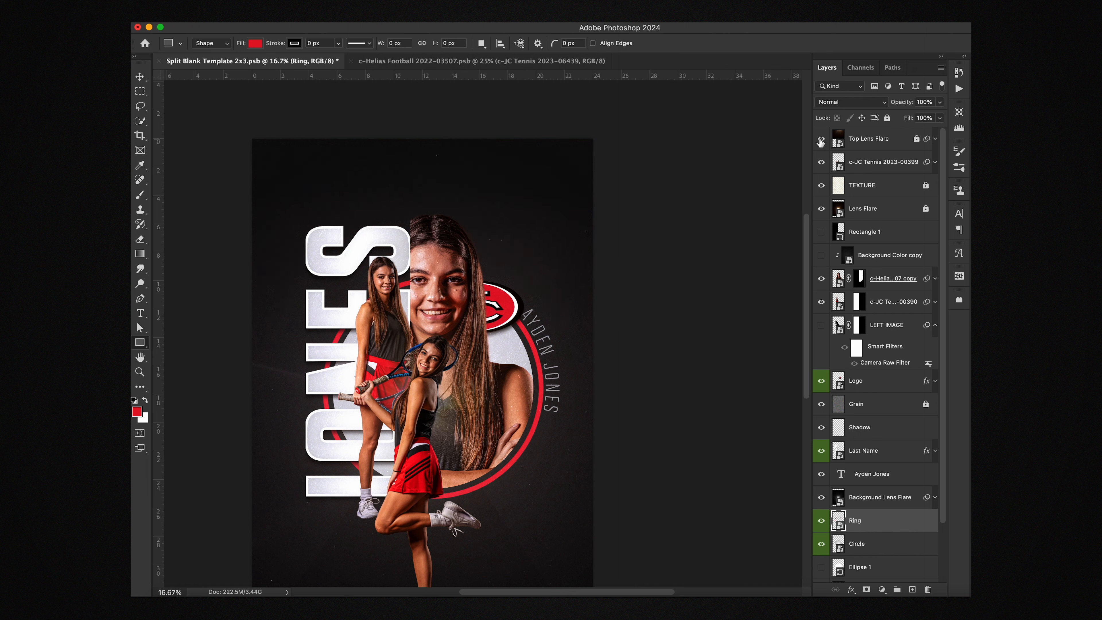
click(820, 139)
Step: Expand Top Lens Flare's smart filters, select the layer, and unlock it
click(935, 139)
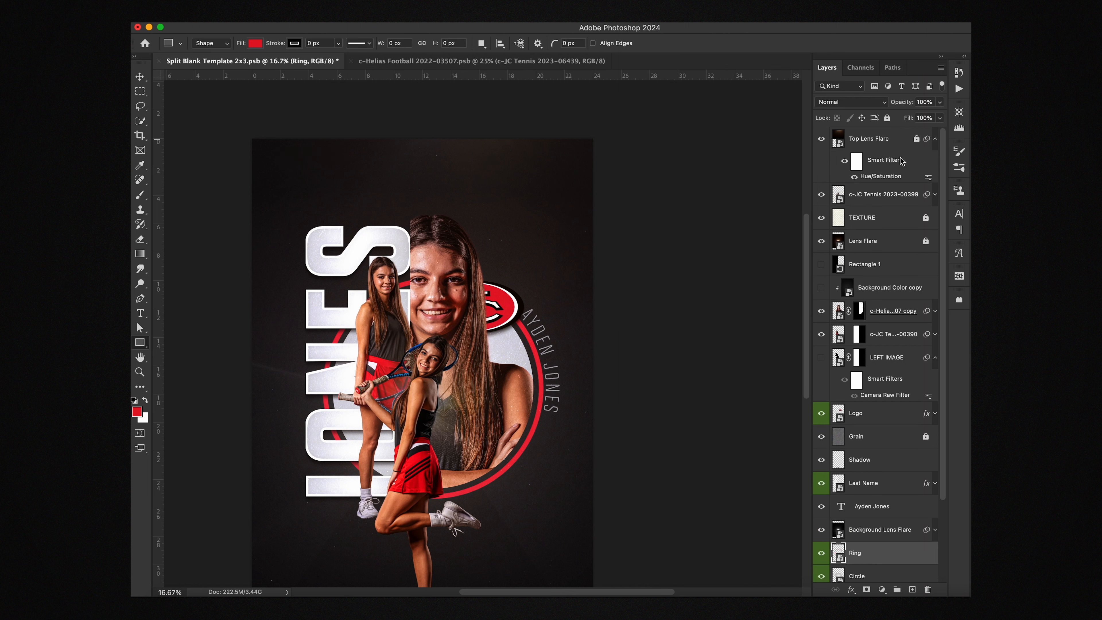
click(873, 177)
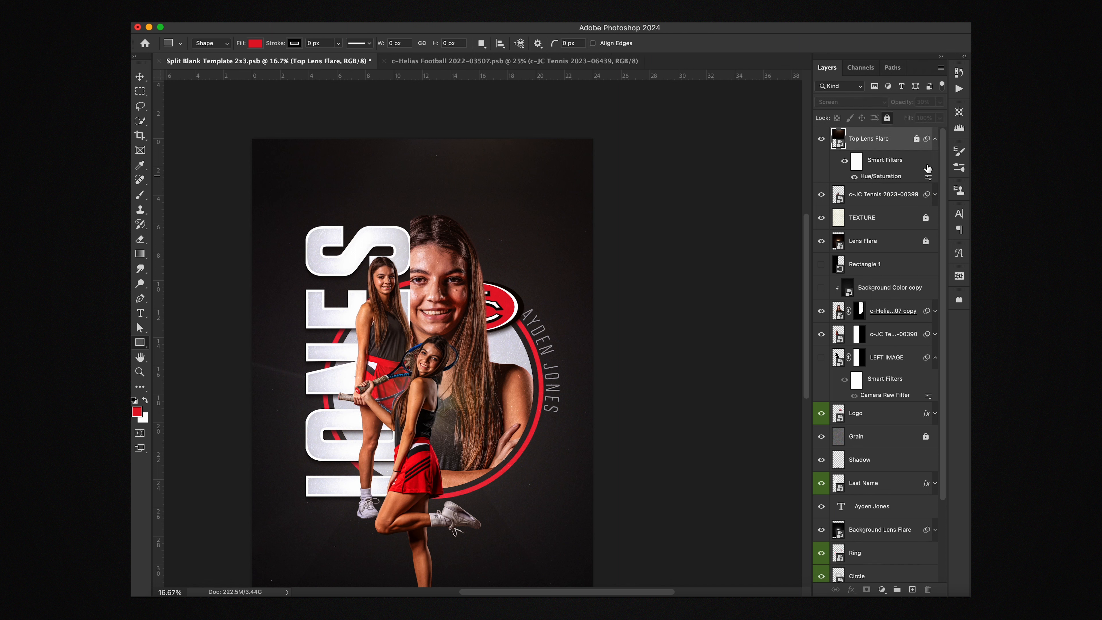
click(934, 140)
click(935, 140)
click(916, 139)
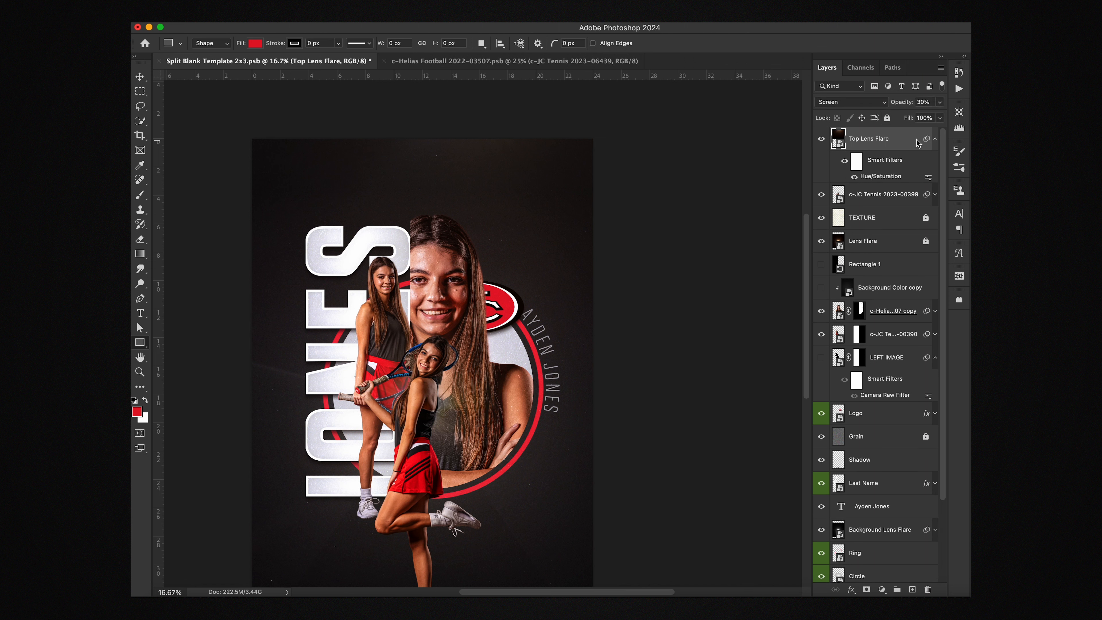
Step: Set Top Lens Flare's Hue/Saturation filter to Colorize at Hue 0, Saturation +25 for red
double_click(881, 177)
drag(836, 151, 918, 136)
drag(866, 230, 741, 239)
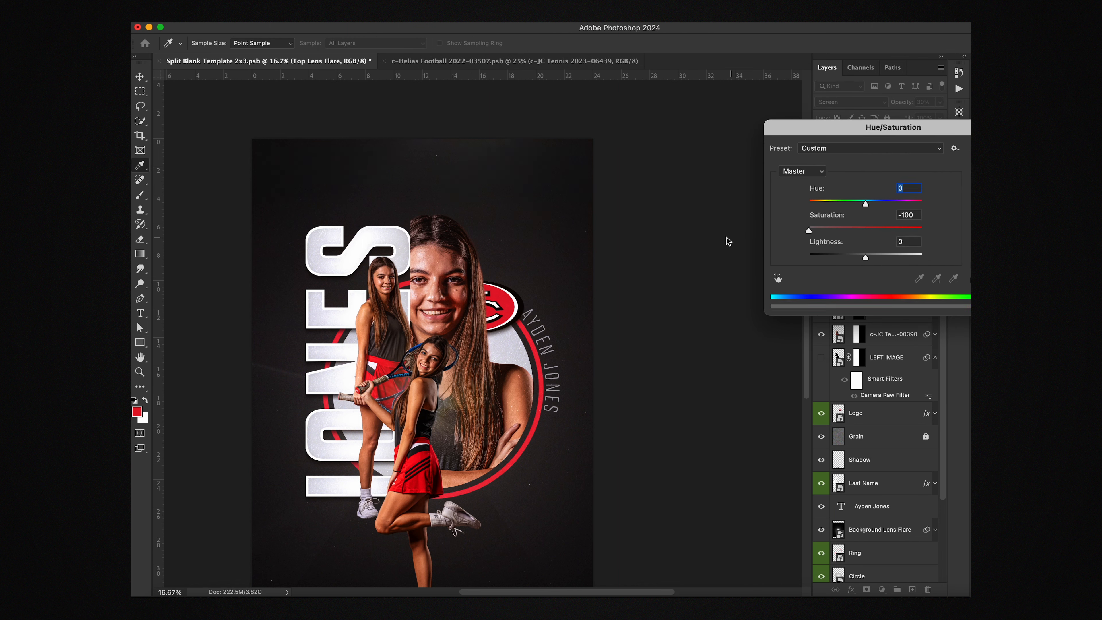
key(Tab)
key(super+z)
drag(918, 123, 841, 136)
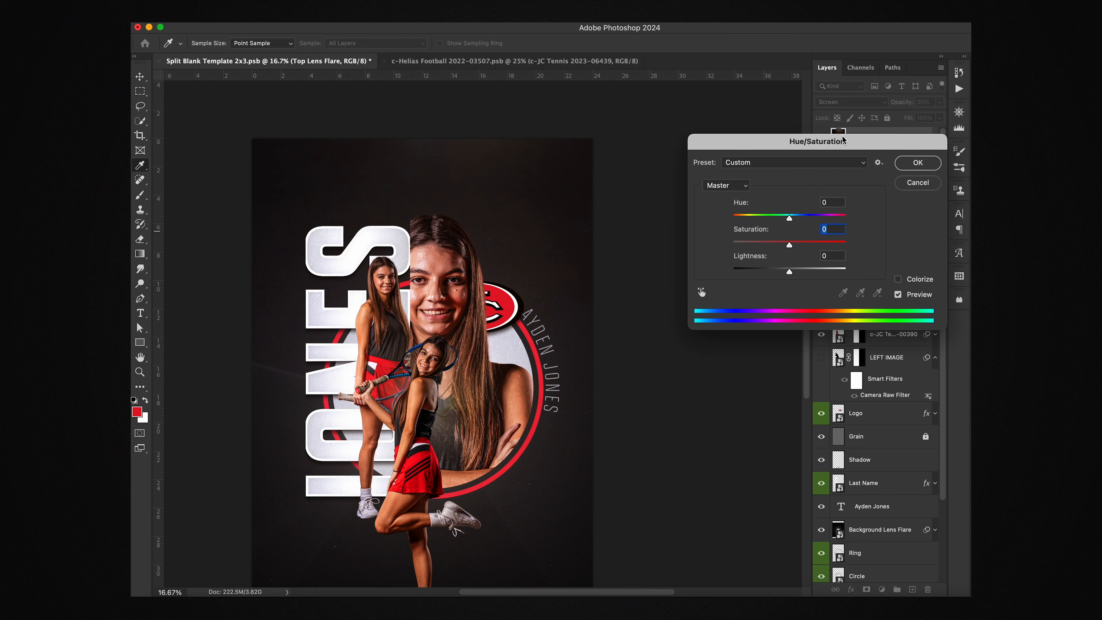
click(898, 280)
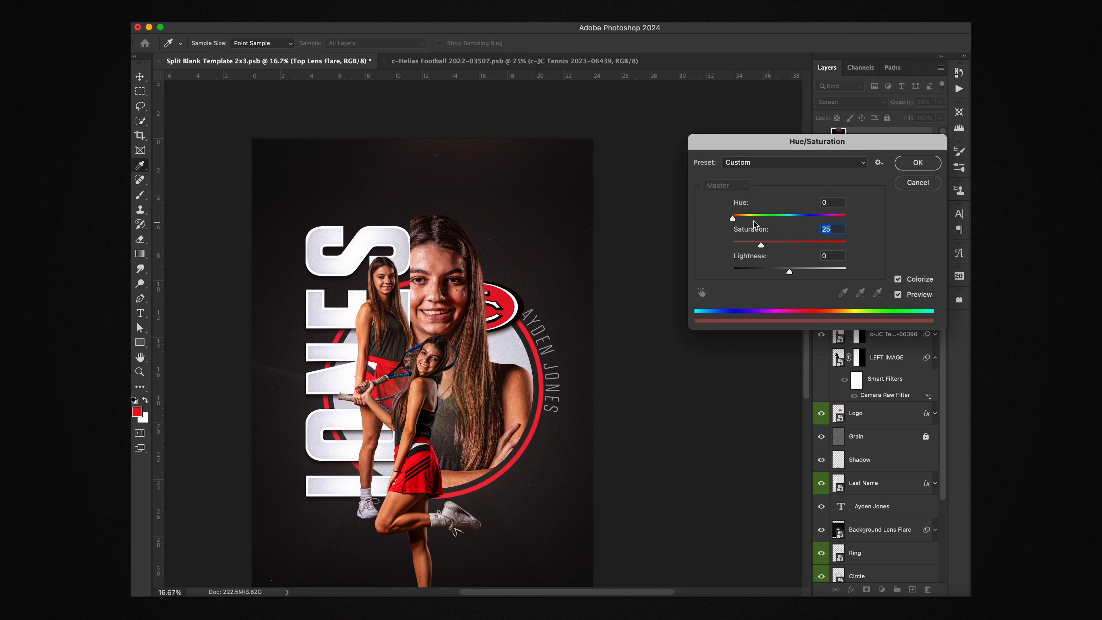
drag(732, 219, 835, 219)
key(super+z)
key(shift+Tab)
click(914, 163)
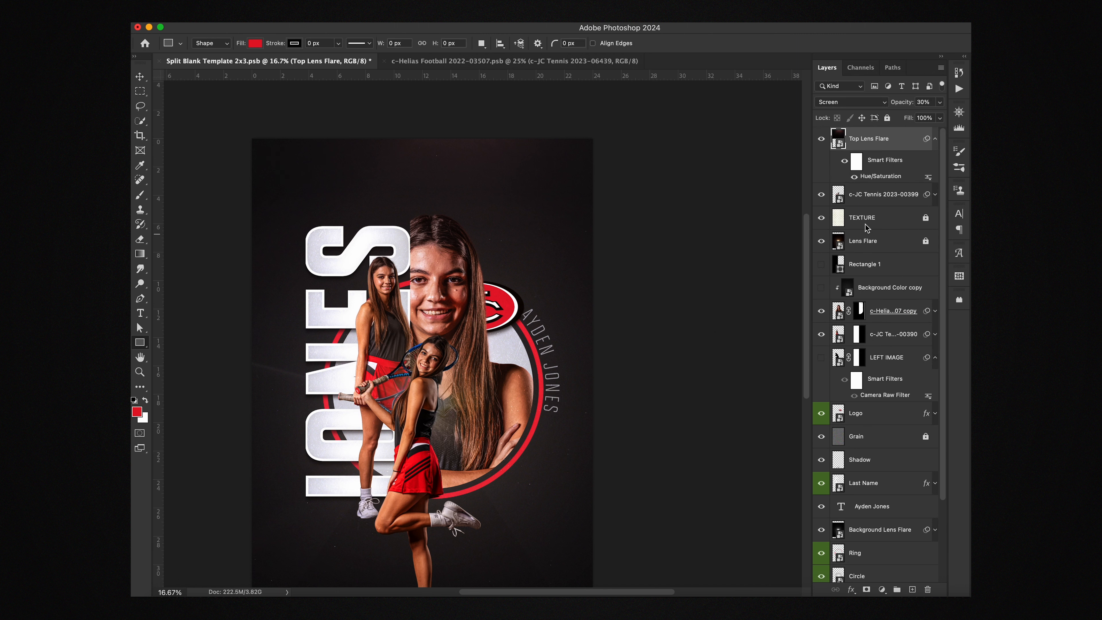
Step: Lock the Top Lens Flare layer and switch to the Move tool
click(886, 119)
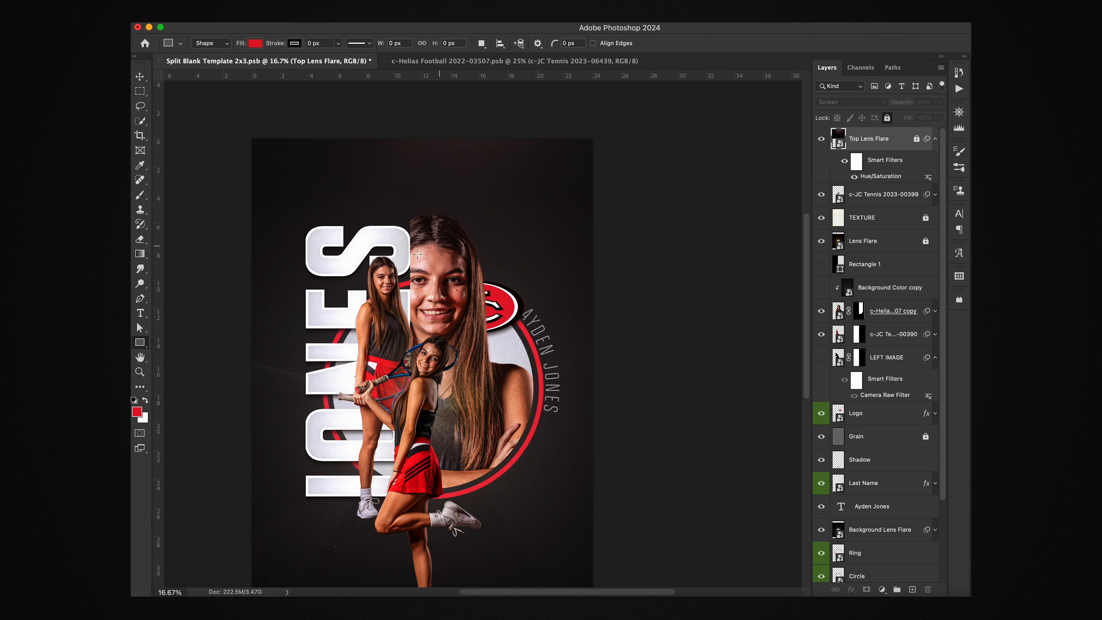
scroll(553, 240, down, 2)
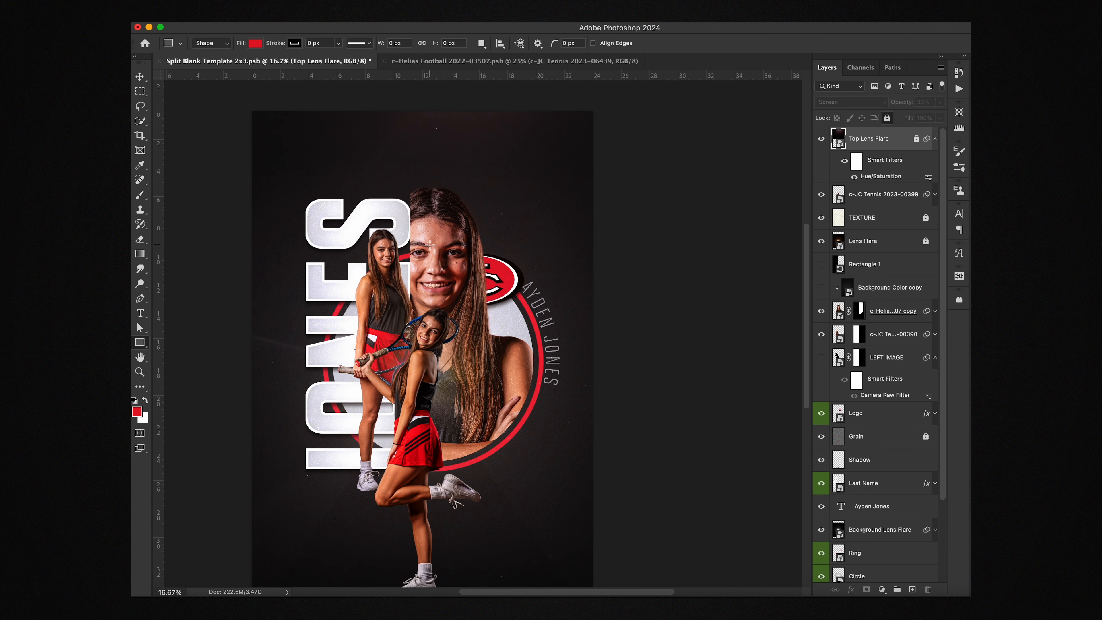
key(v)
scroll(477, 303, down, 3)
scroll(865, 427, down, 1)
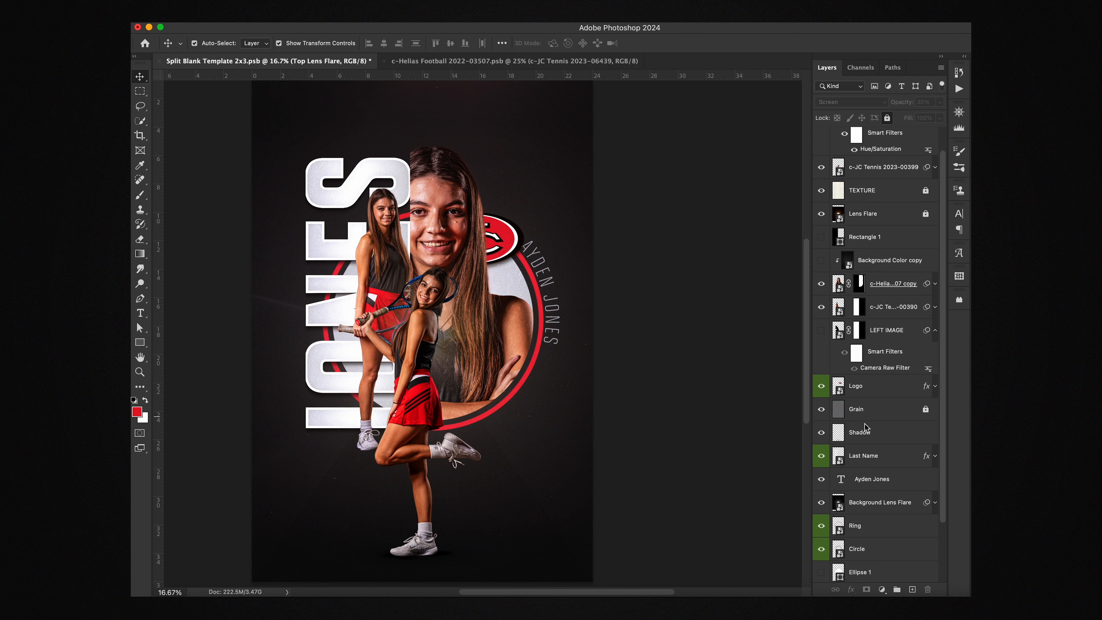
scroll(867, 421, down, 3)
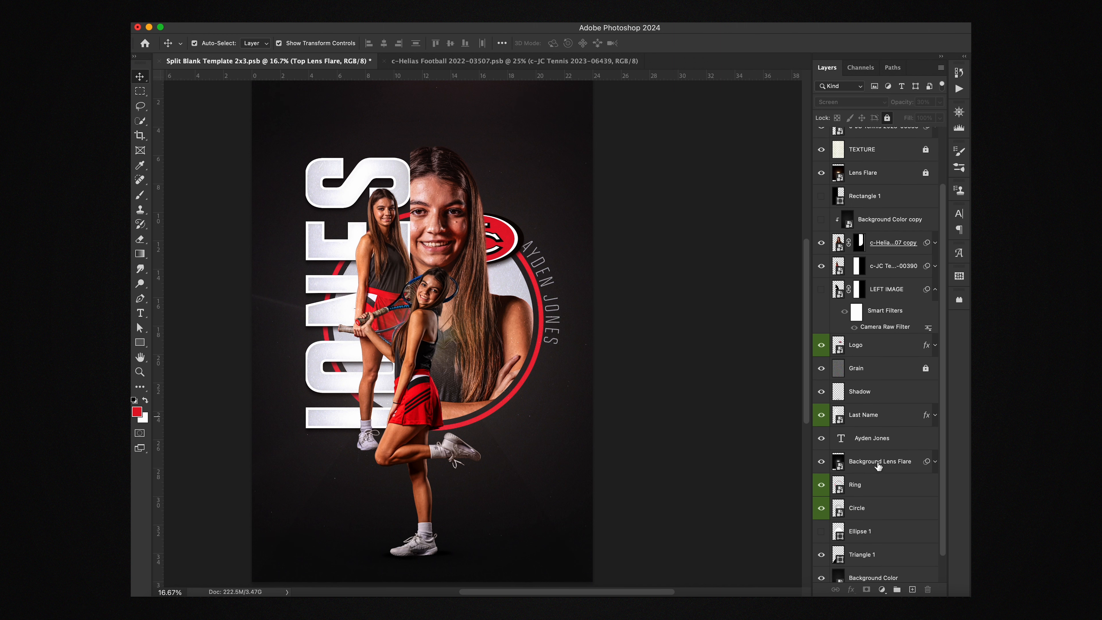
Step: Toggle the Background Lens Flare off and on to compare, leaving it visible
click(821, 461)
click(821, 462)
click(821, 461)
click(821, 461)
scroll(618, 413, down, 3)
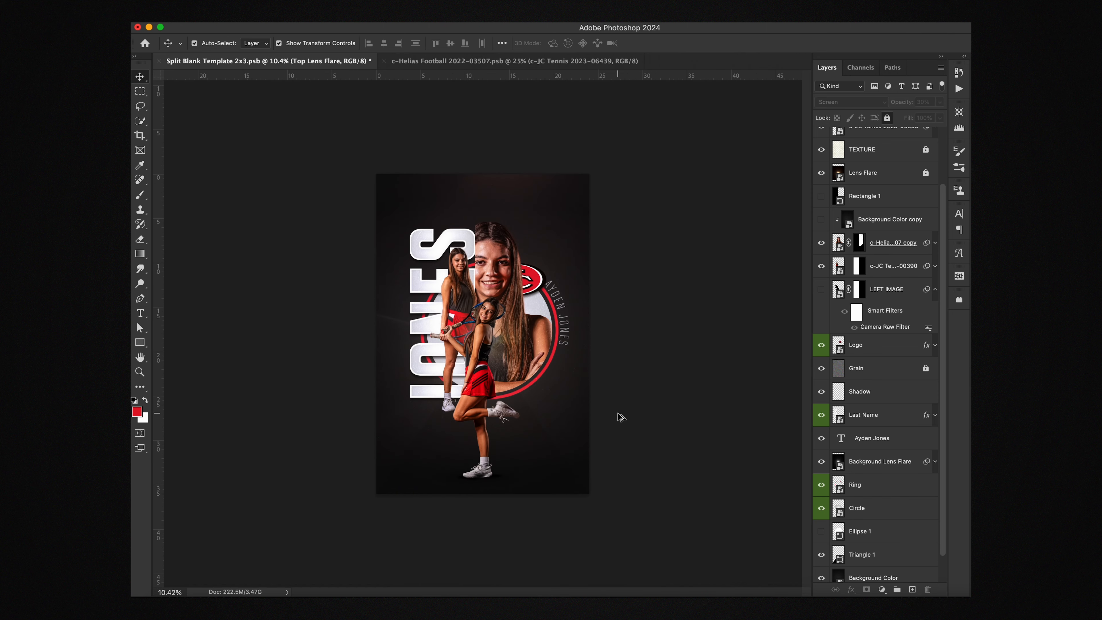
scroll(618, 413, up, 3)
scroll(618, 418, down, 3)
scroll(619, 417, up, 3)
scroll(619, 418, down, 3)
Step: Move the red JC logo right and enlarge it to about 129%
click(538, 284)
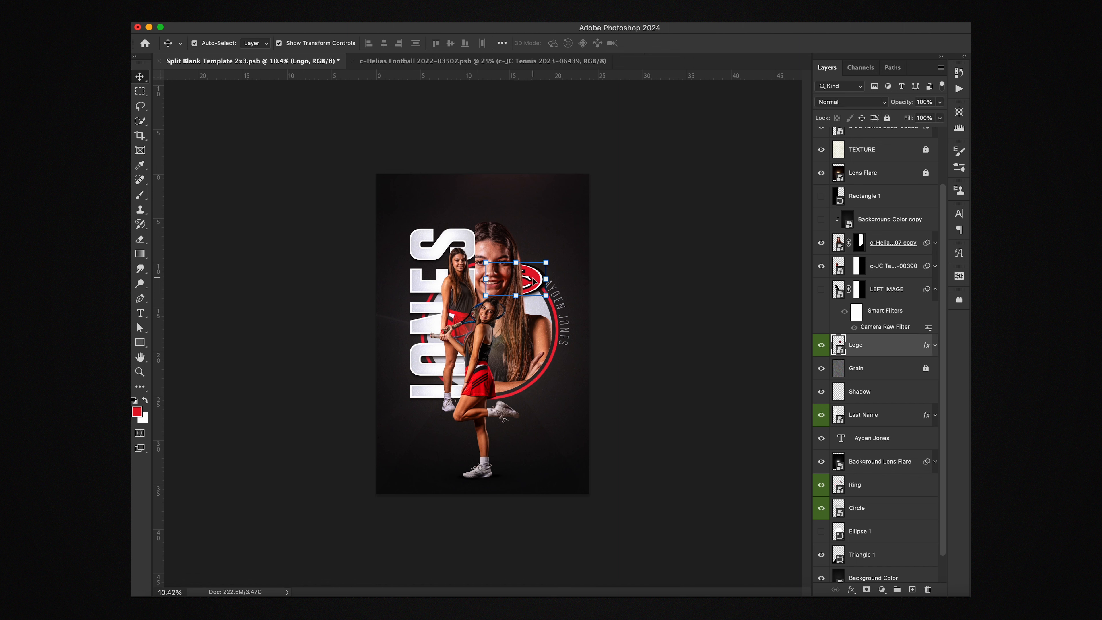
drag(533, 282, 583, 313)
drag(560, 281, 559, 287)
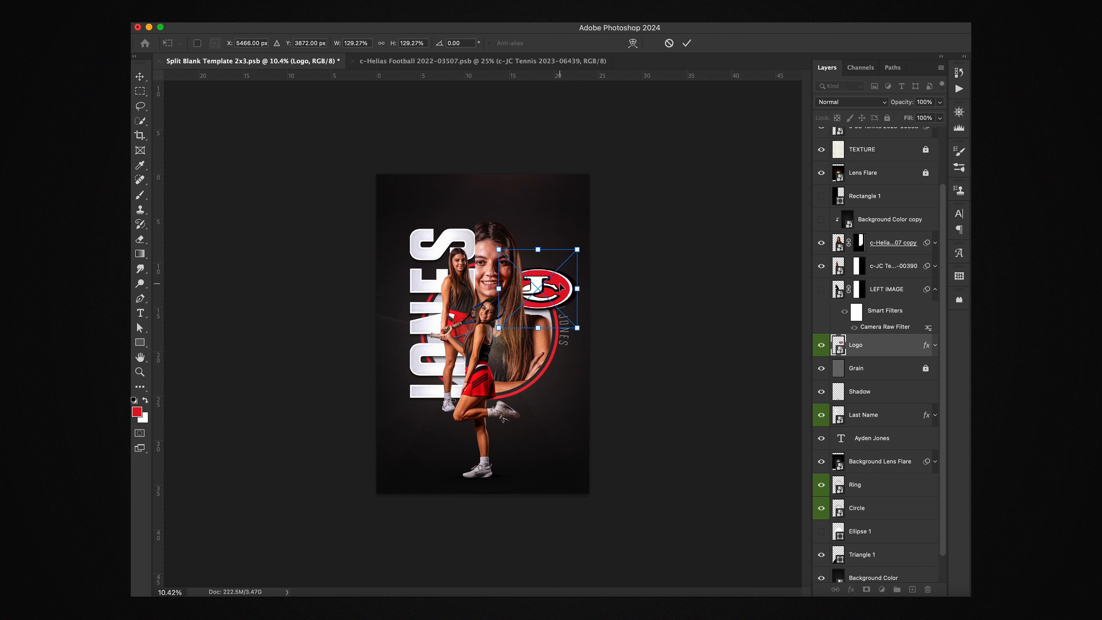
key(Return)
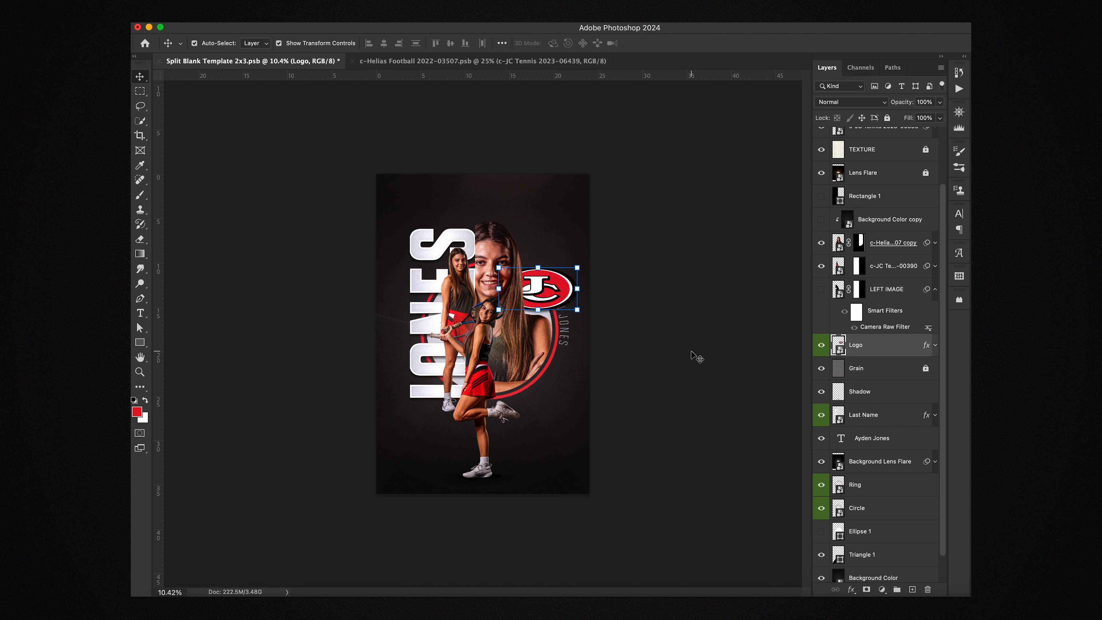
click(567, 338)
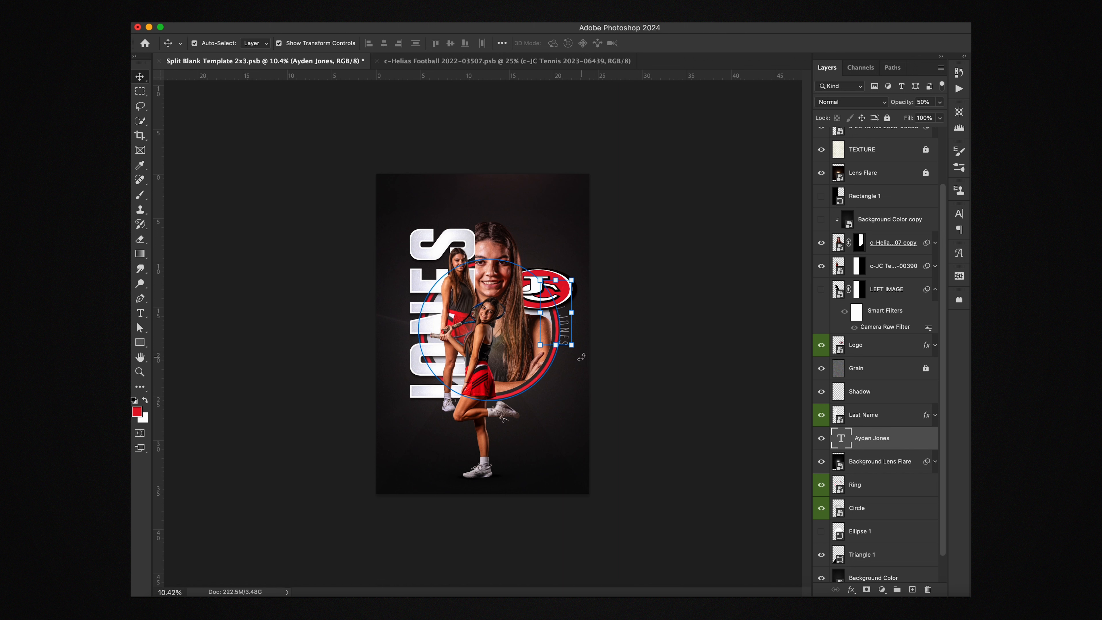
key(super+t)
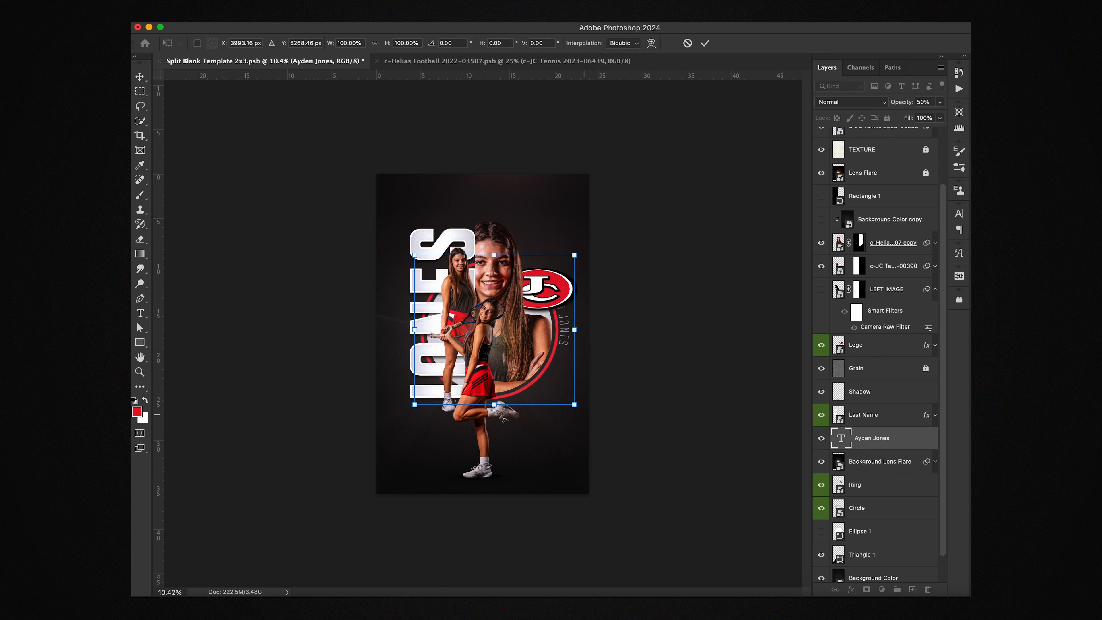
drag(583, 418, 535, 452)
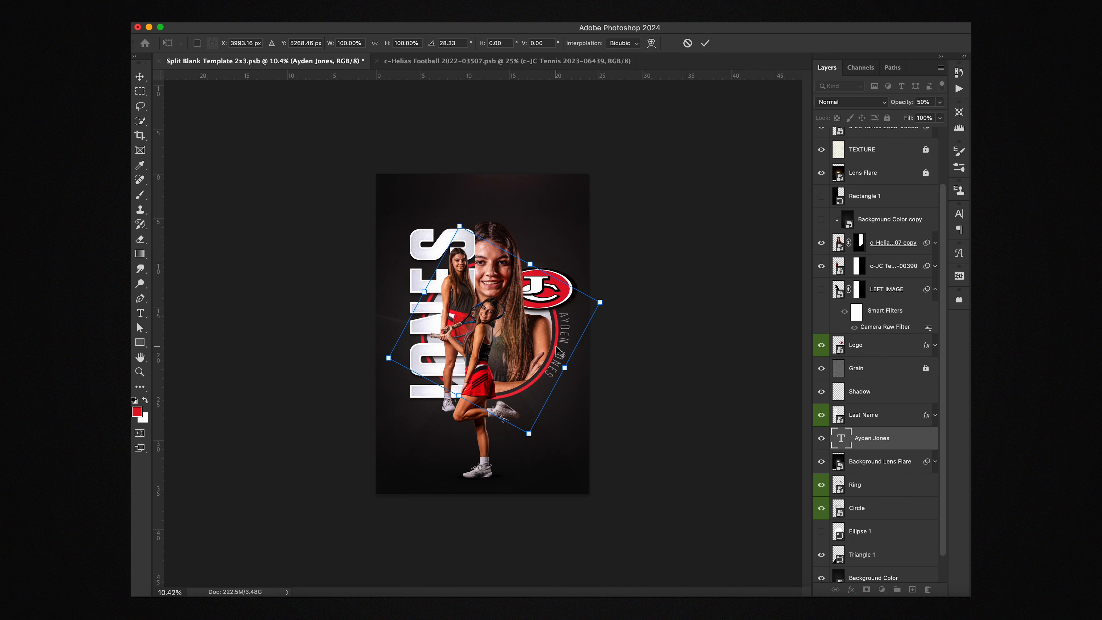
scroll(559, 350, up, 2)
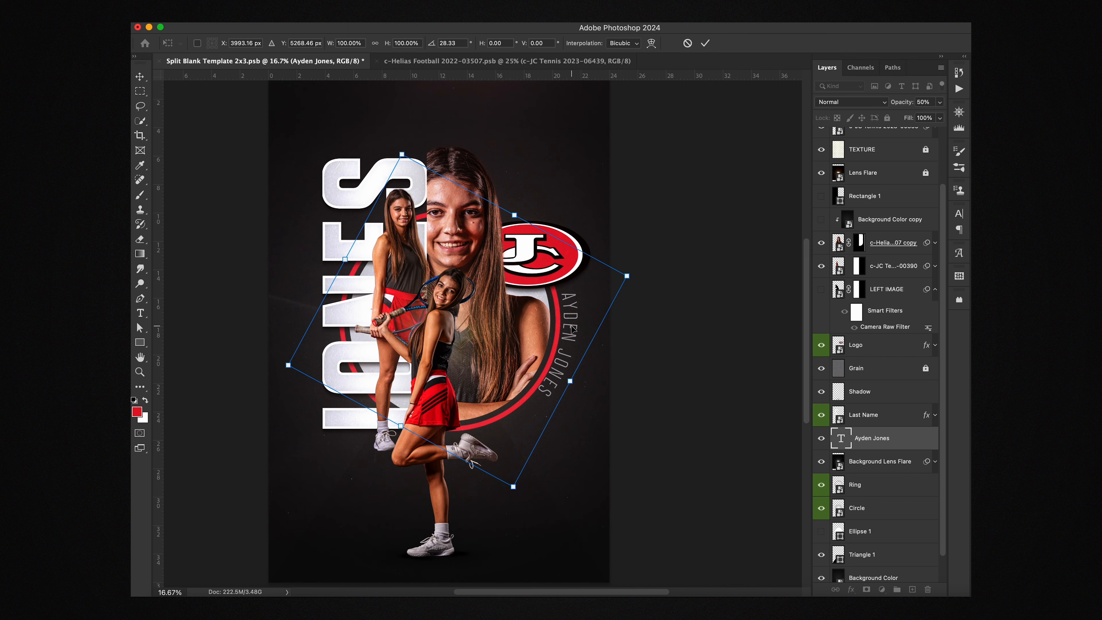
key(Return)
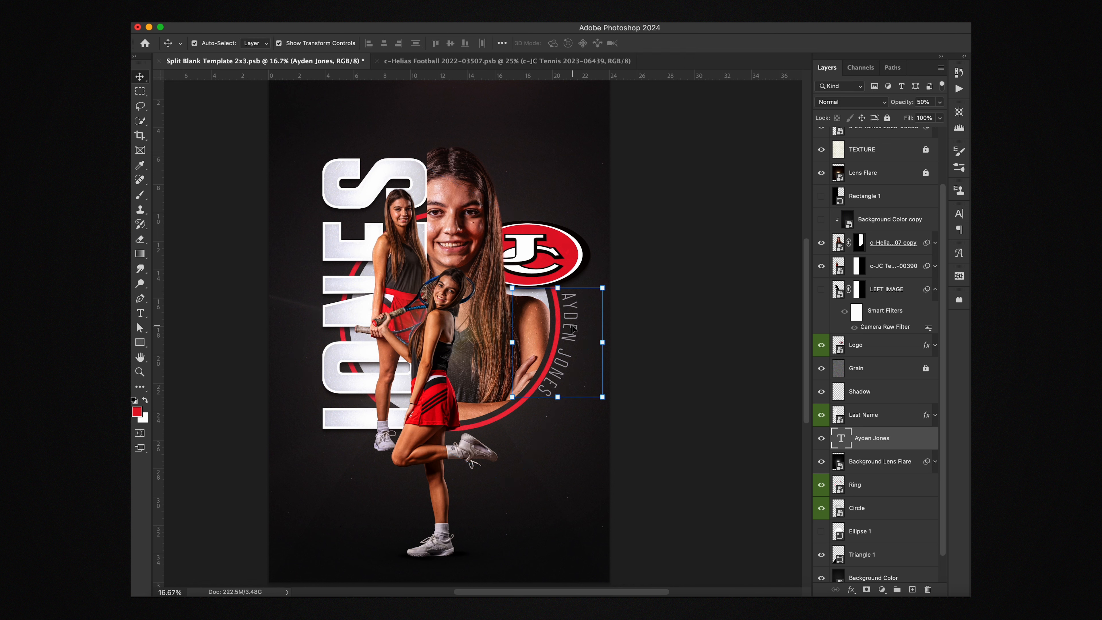
drag(573, 328, 573, 334)
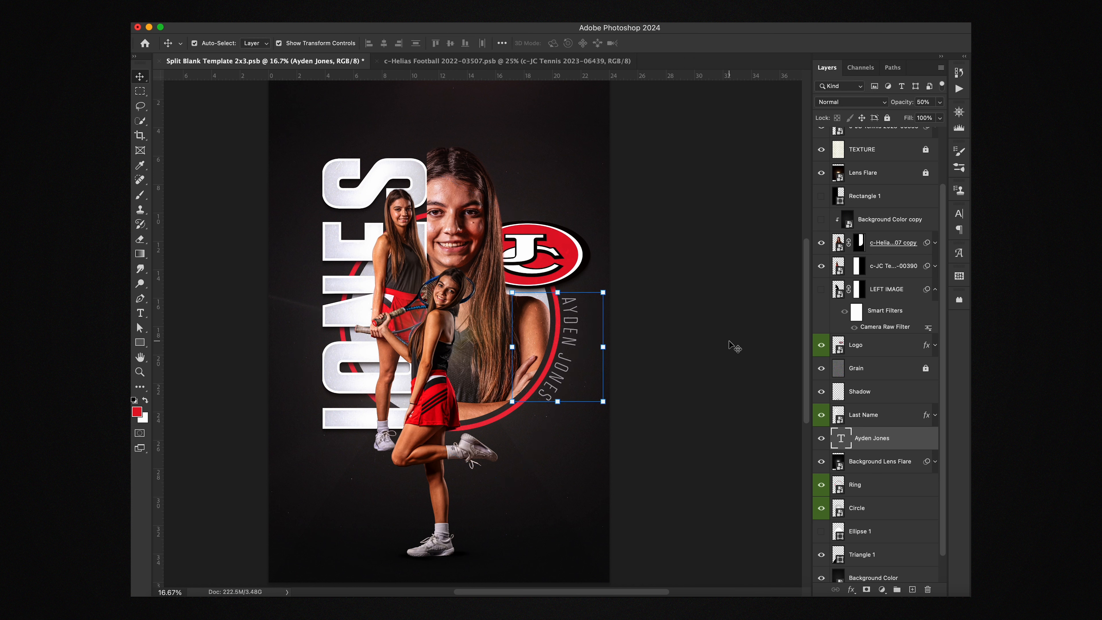
click(623, 348)
scroll(610, 346, down, 3)
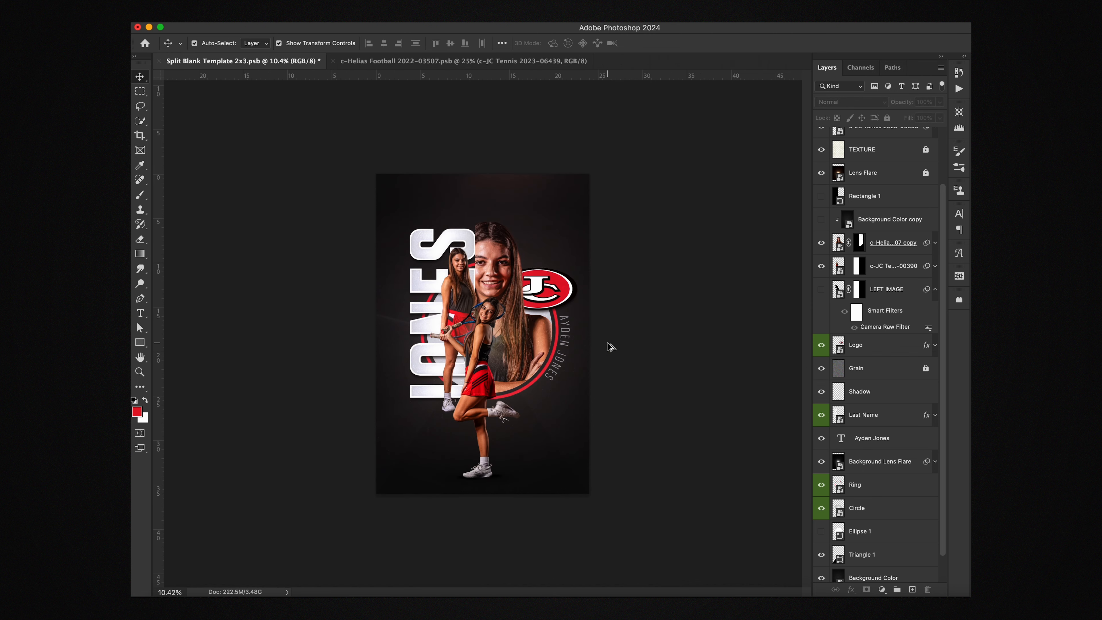
scroll(609, 347, down, 1)
scroll(610, 346, up, 3)
scroll(609, 346, down, 2)
scroll(609, 347, up, 2)
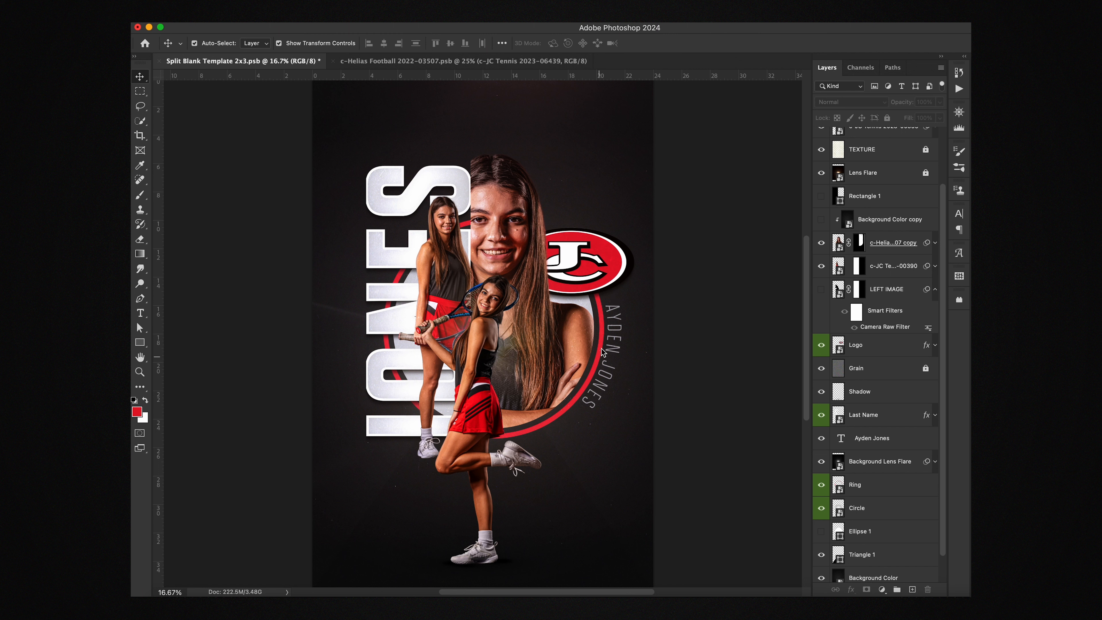
scroll(595, 353, down, 2)
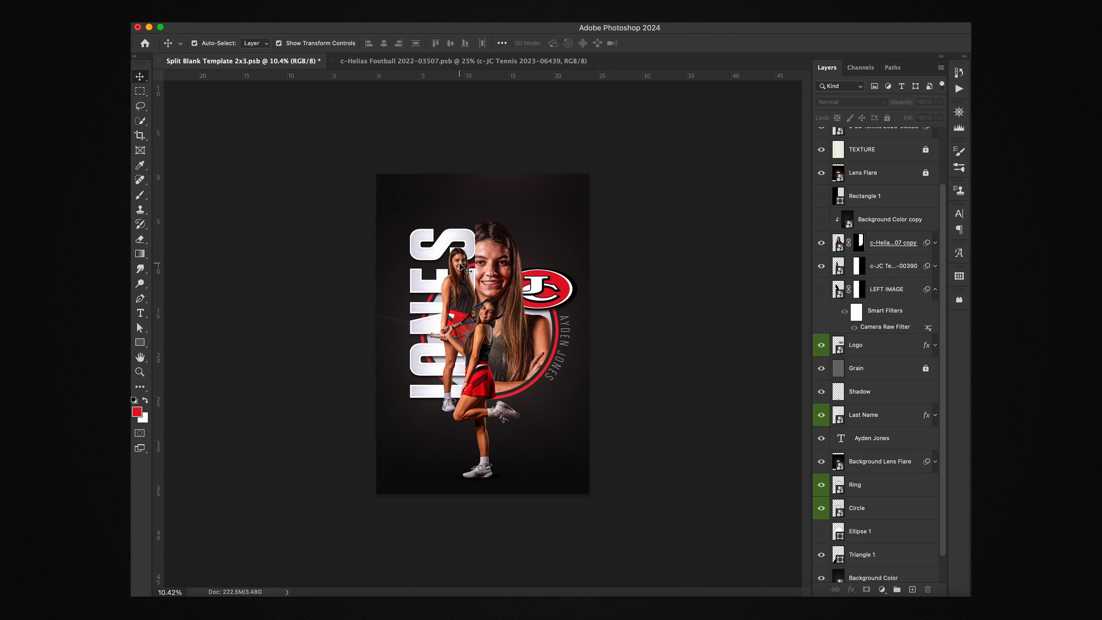
Step: Hide and reshow the standing tennis player layer to check it
click(469, 261)
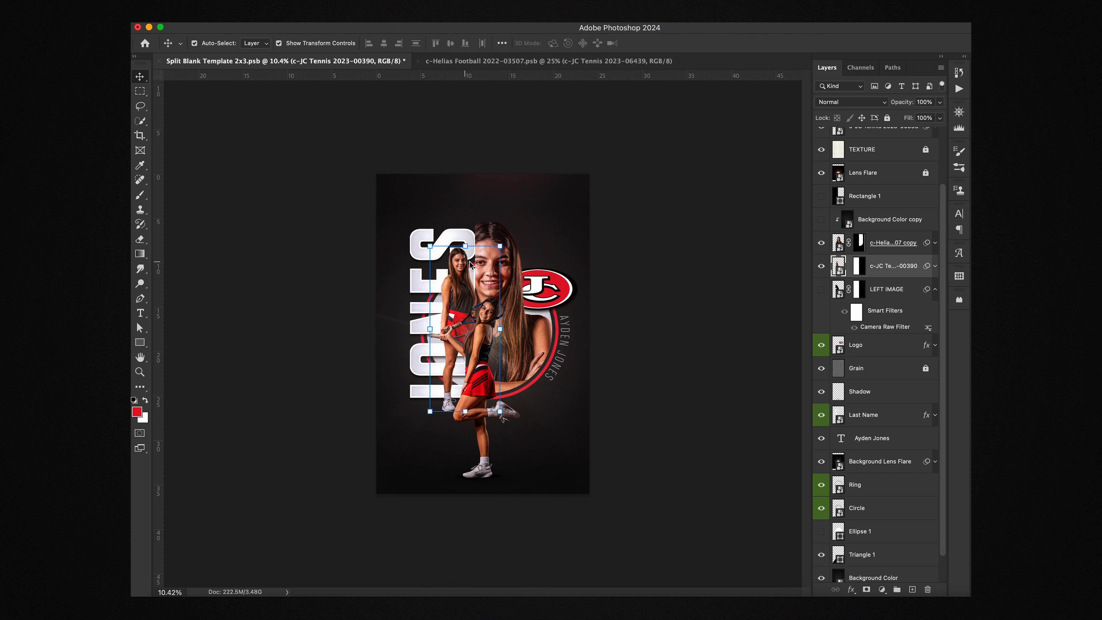
click(821, 267)
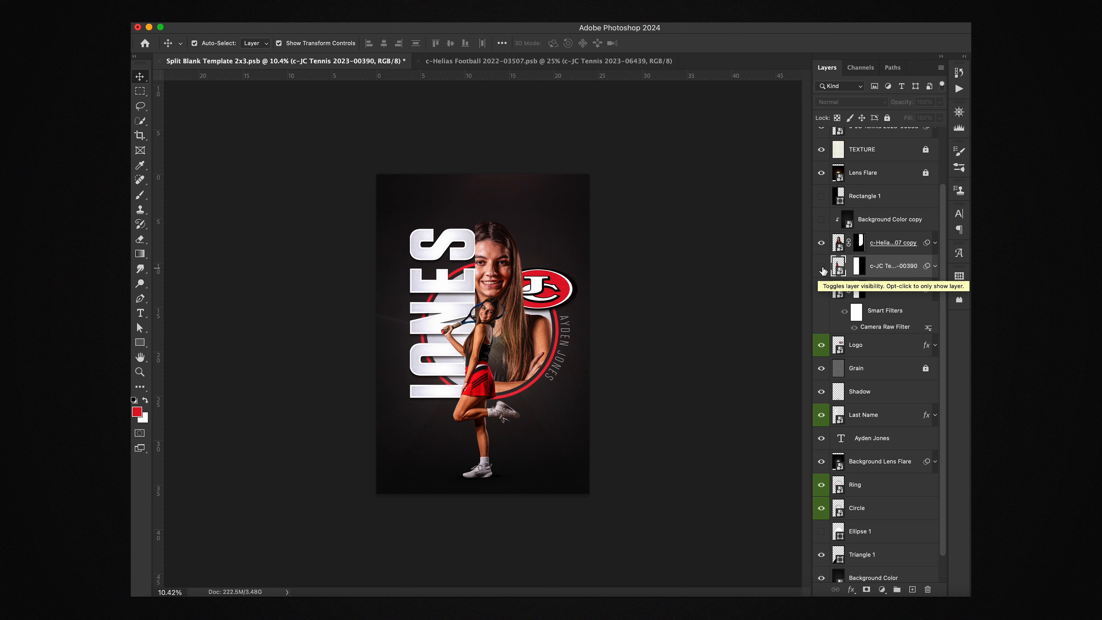
click(821, 267)
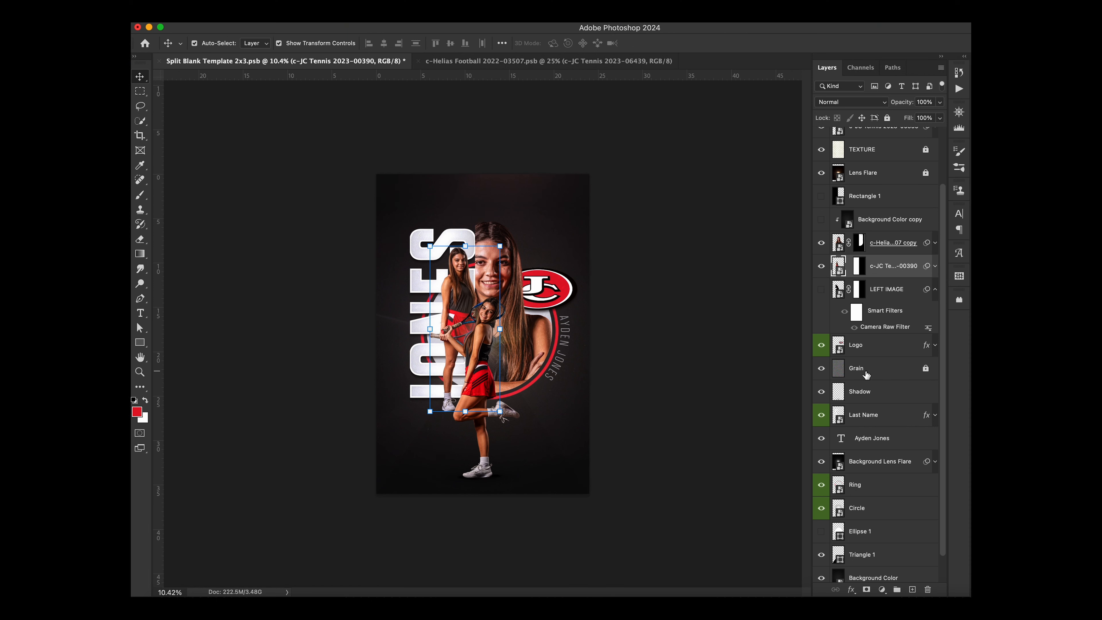
Step: Add a new empty layer below Grain and delete the old Shadow layer
click(865, 374)
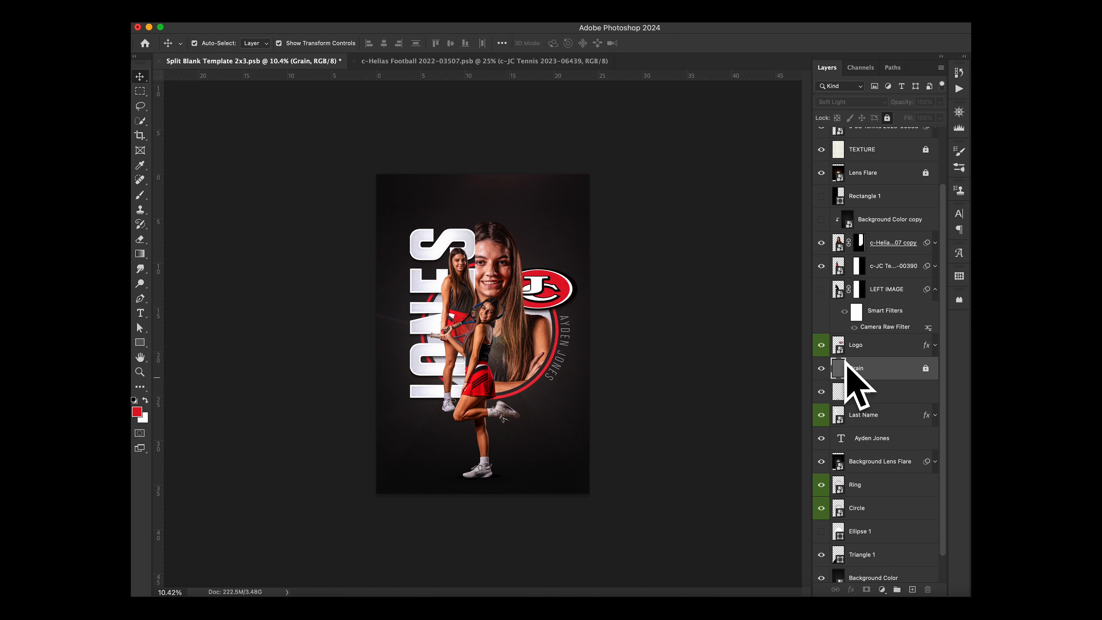
click(858, 393)
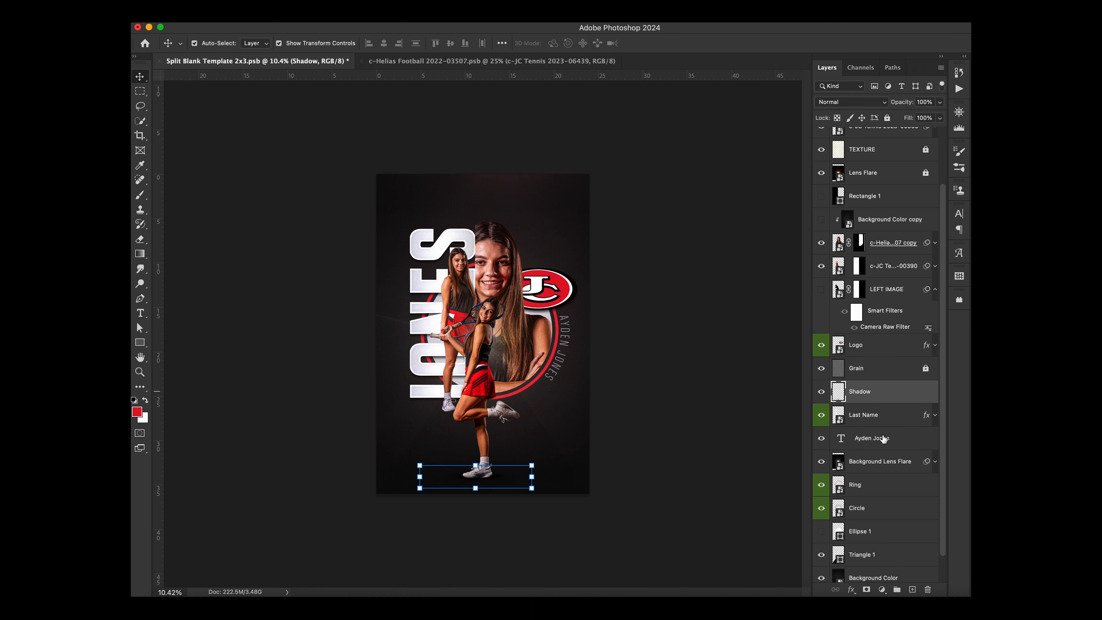
click(912, 590)
click(876, 419)
key(BackSpace)
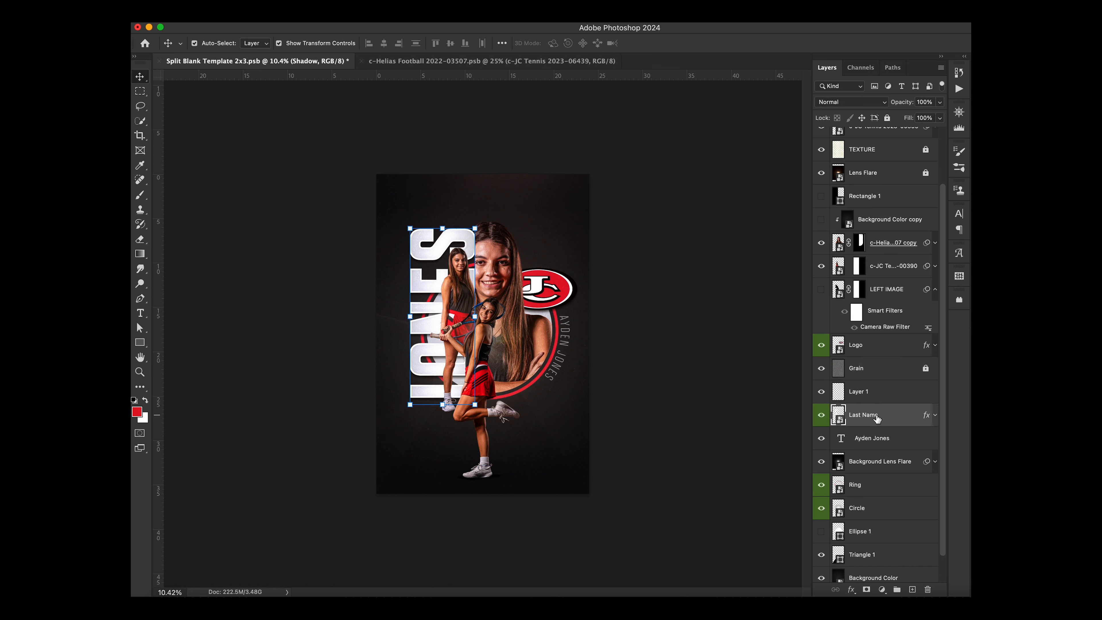
key(super+equal)
key(super+equal)
key(super+equal)
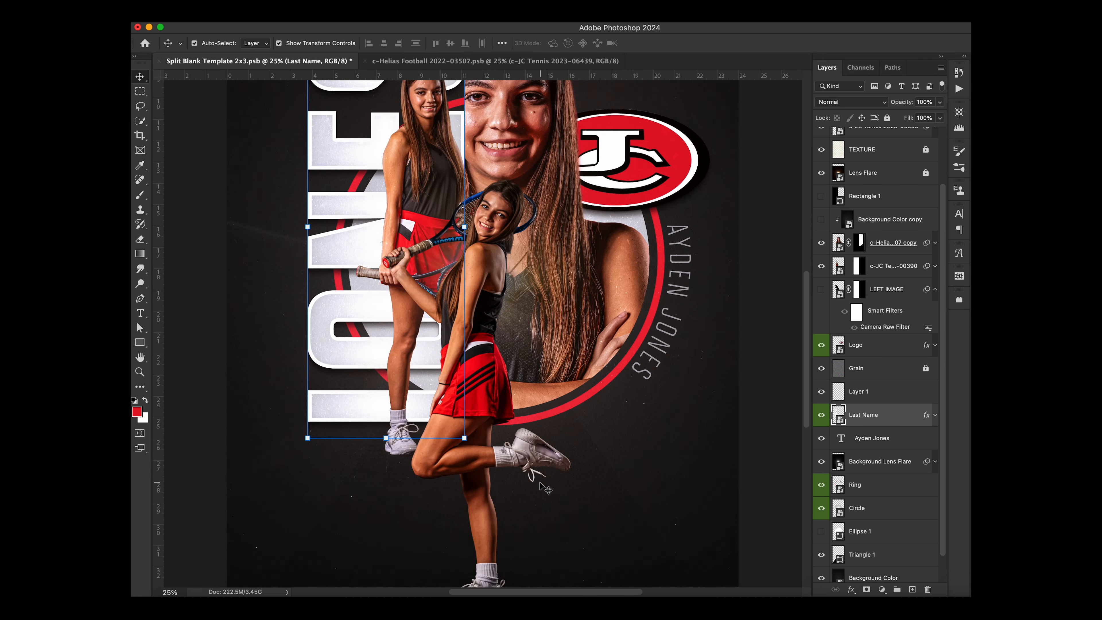
scroll(540, 486, down, 5)
scroll(542, 487, up, 3)
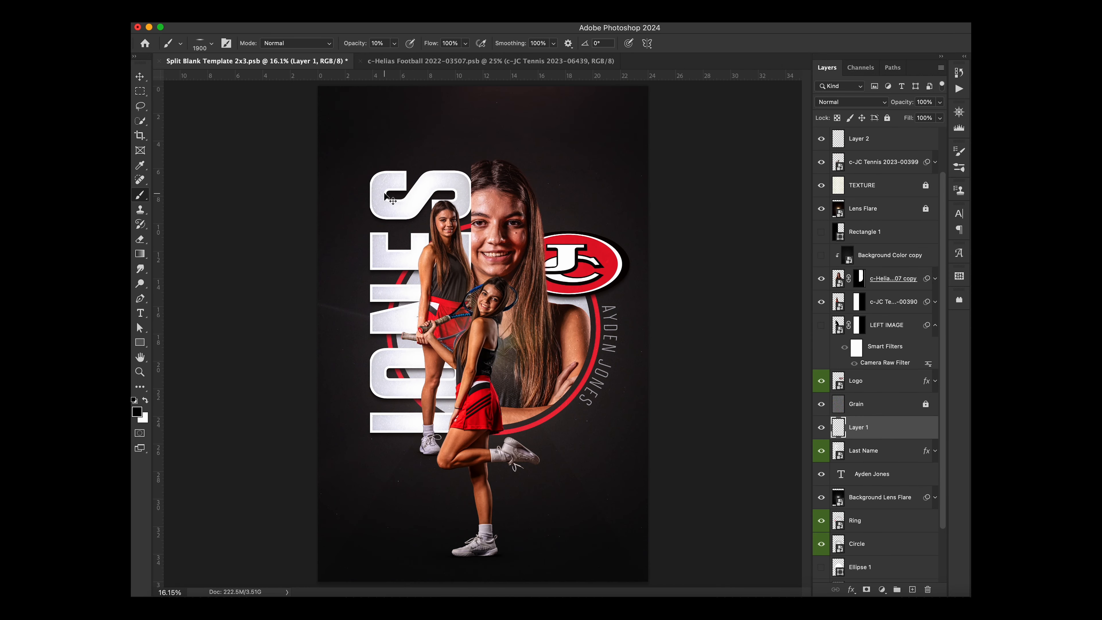
key(super+minus)
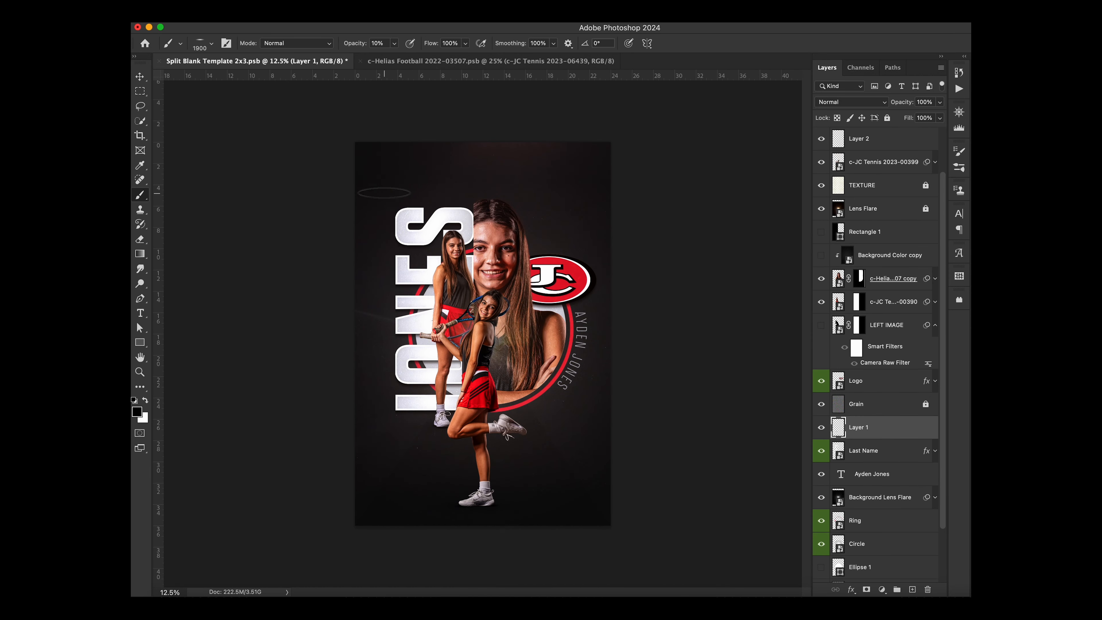